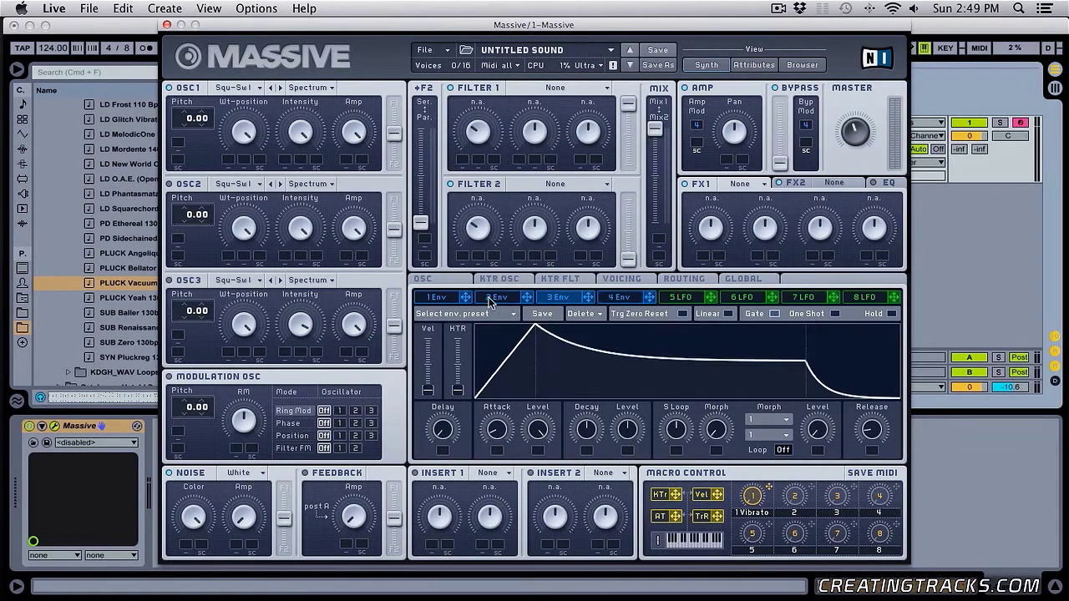
Step: Examine the effects and EQ settings and compare the default shapes of envelopes 1 to 4
left_click(434, 299)
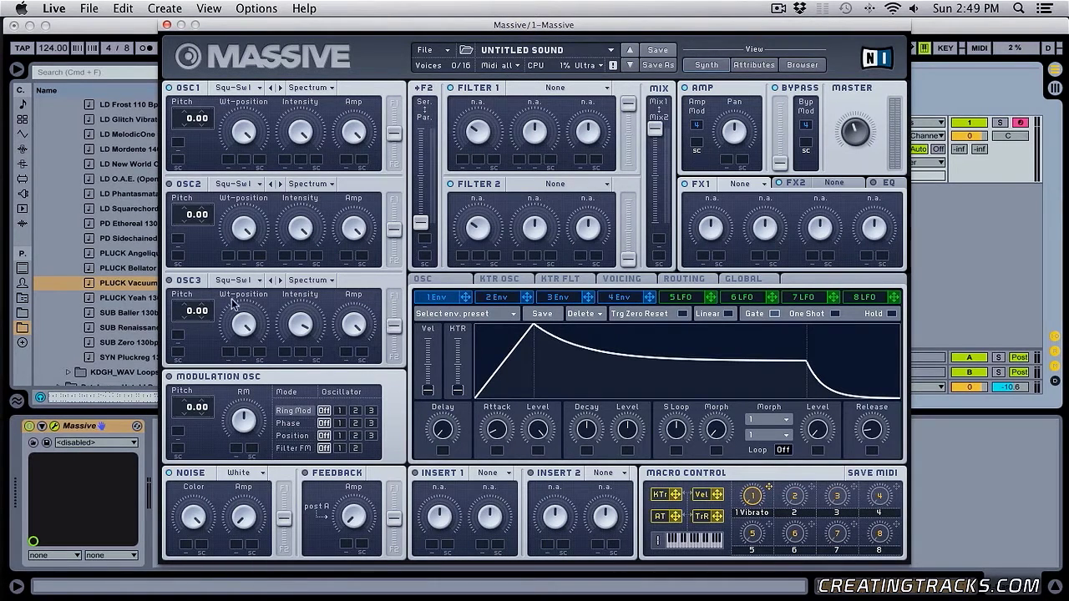
left_click(857, 187)
left_click(742, 185)
left_click(886, 184)
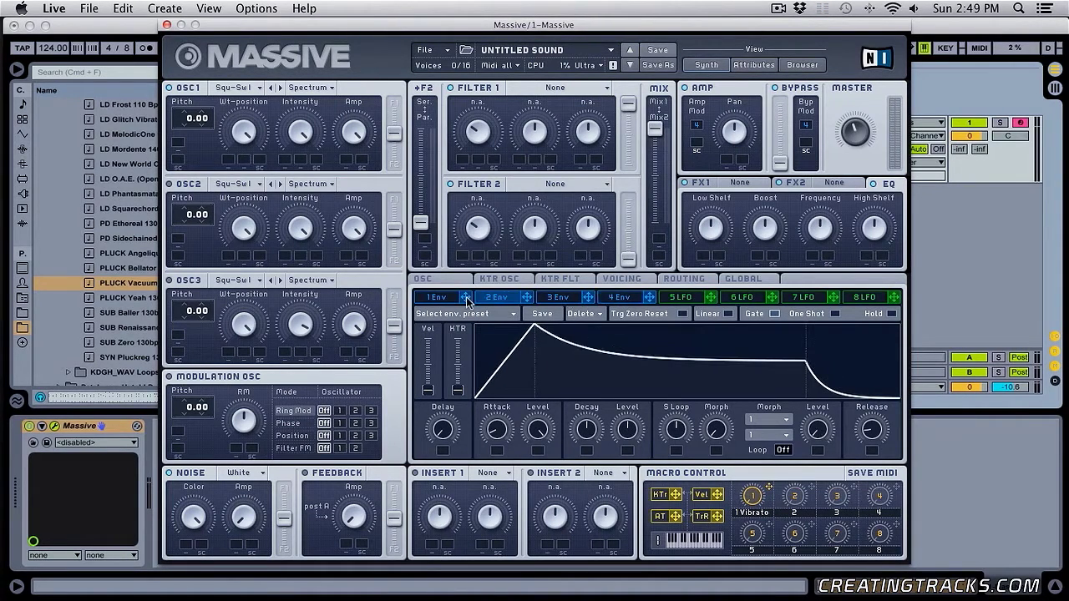
left_click(622, 299)
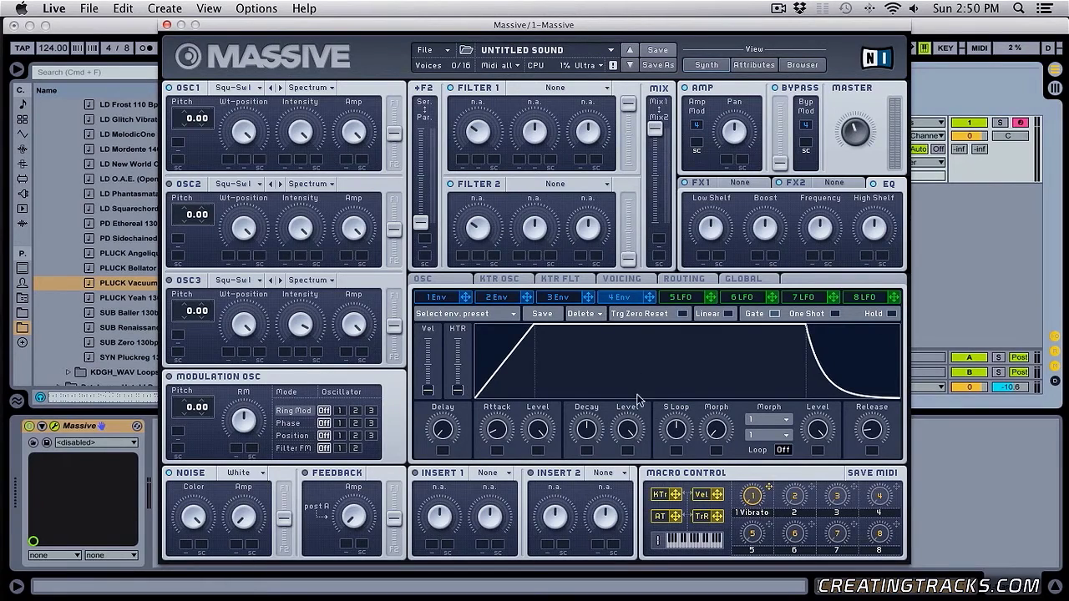
left_click(563, 297)
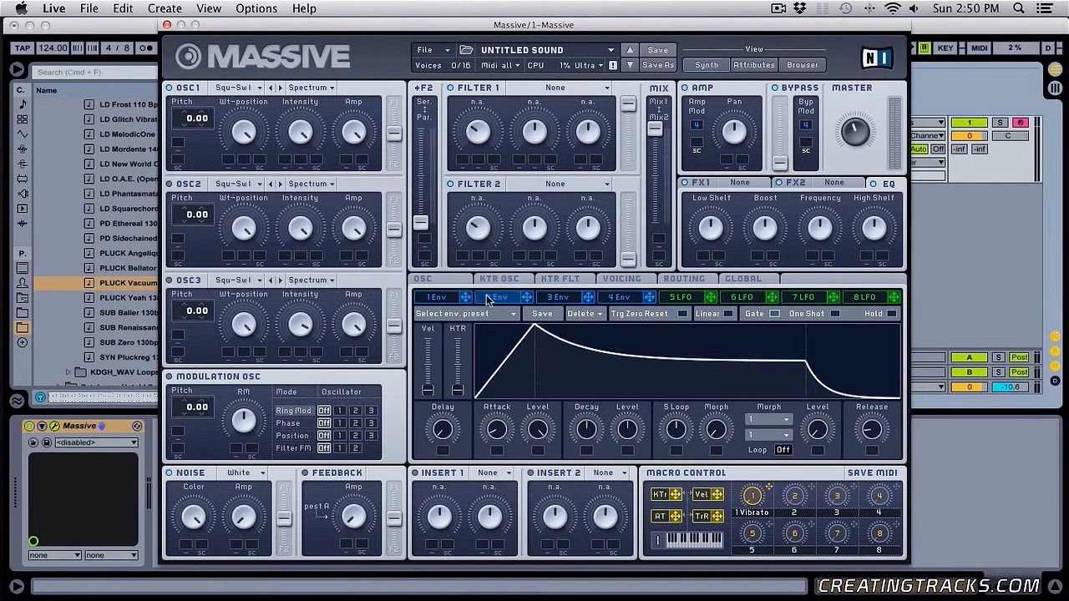
left_click(547, 298)
left_click(490, 298)
left_click(436, 298)
left_click(616, 298)
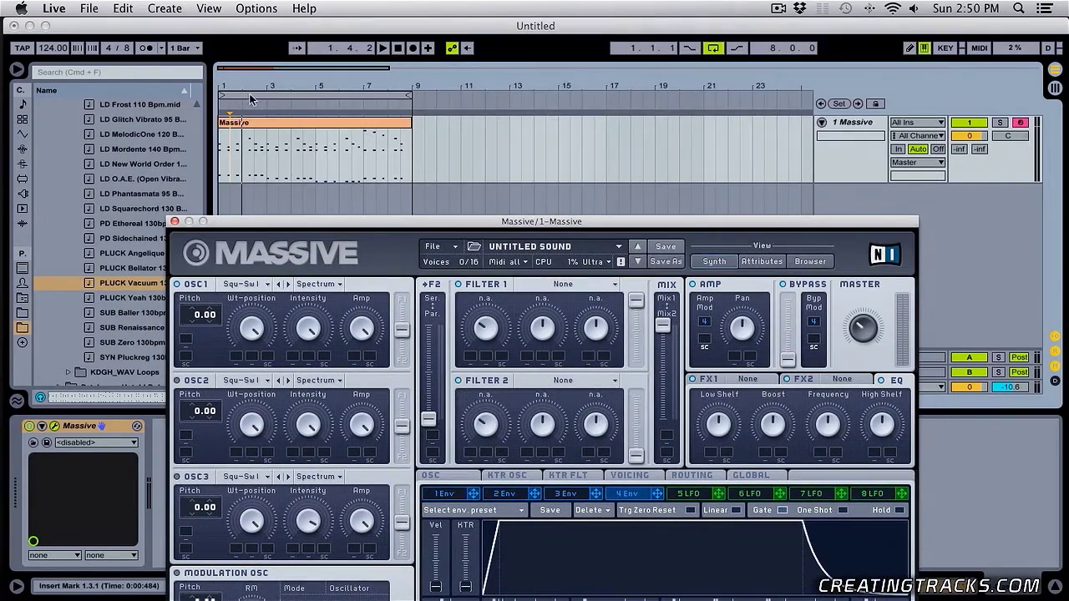
Step: Play the Massive MIDI clip from the arrangement to hear the starting sound, and return to the synth's full view
left_click_drag(344, 223, 357, 186)
left_click(272, 135)
key("space")
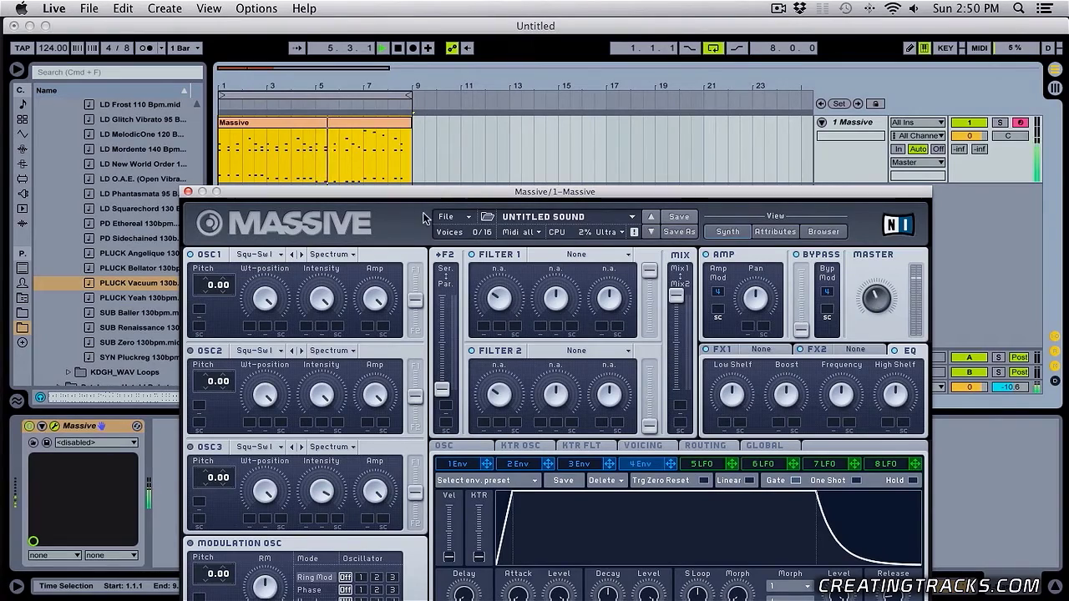
left_click(363, 166)
left_click_drag(551, 196, 546, 5)
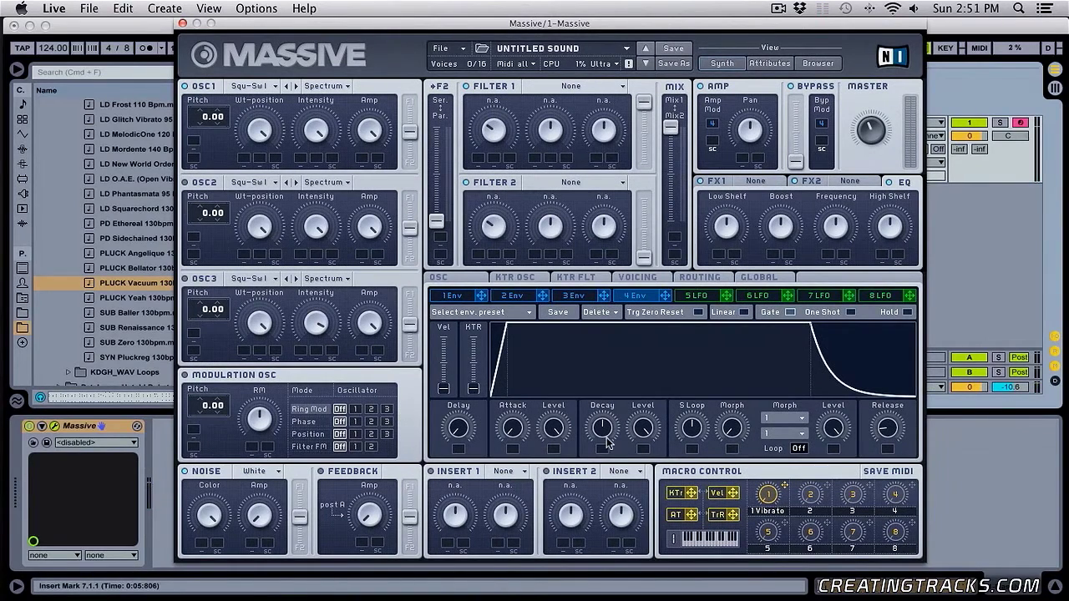
Step: Try different attack, decay, decay level and release settings on envelope 4
left_click_drag(613, 427, 659, 369)
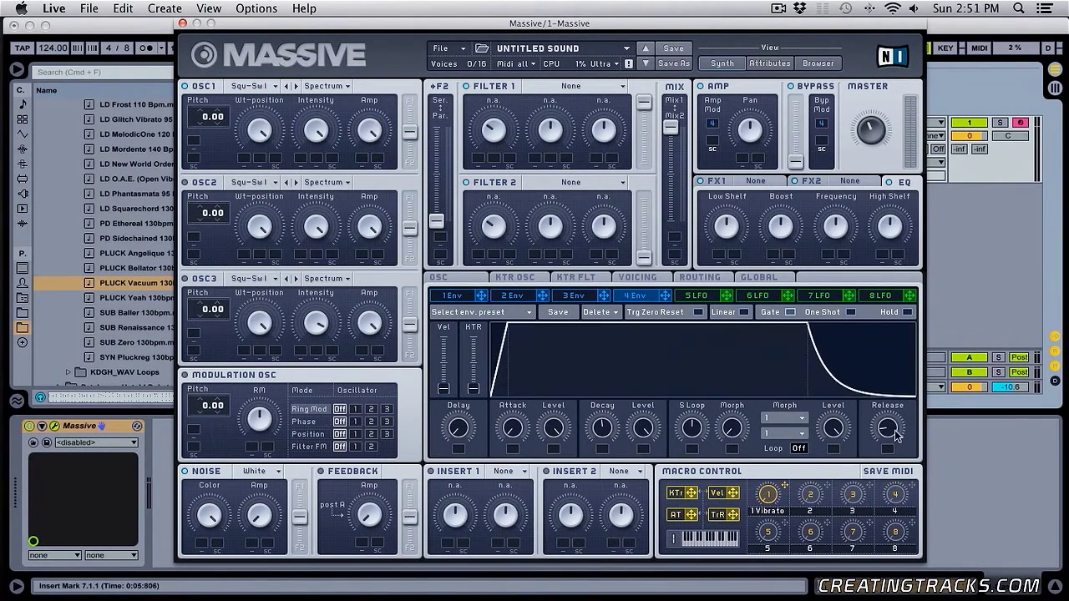
left_click_drag(894, 434, 787, 370)
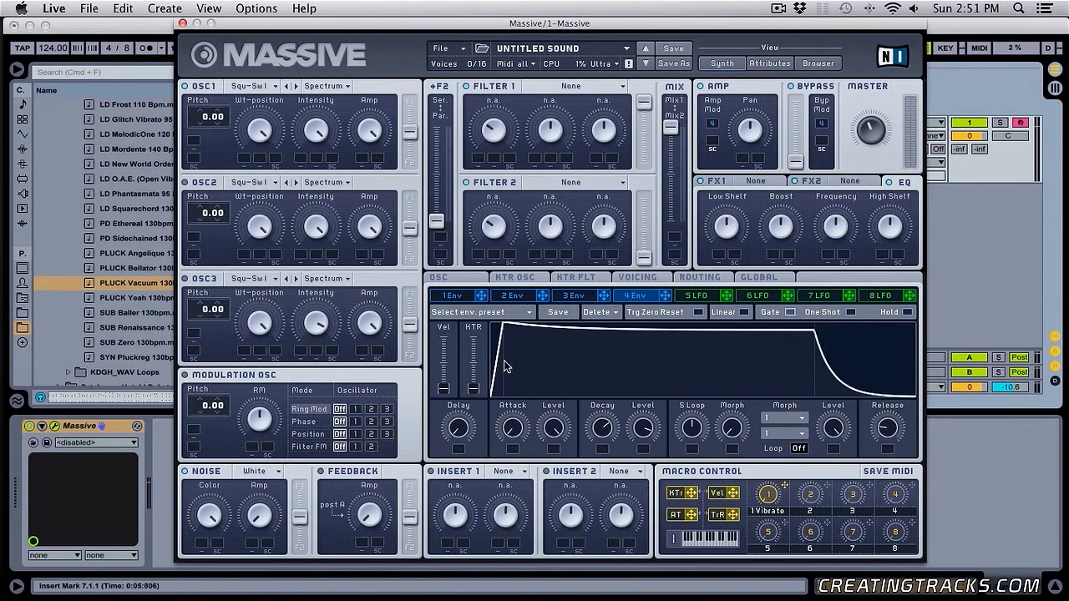
left_click_drag(505, 366, 551, 359)
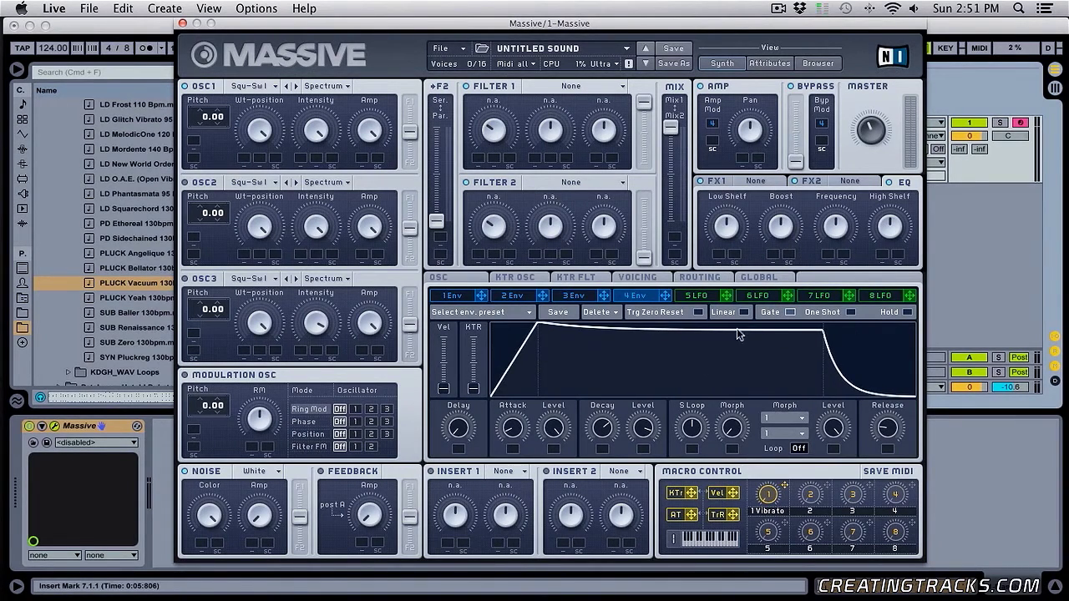
left_click_drag(738, 334, 543, 396)
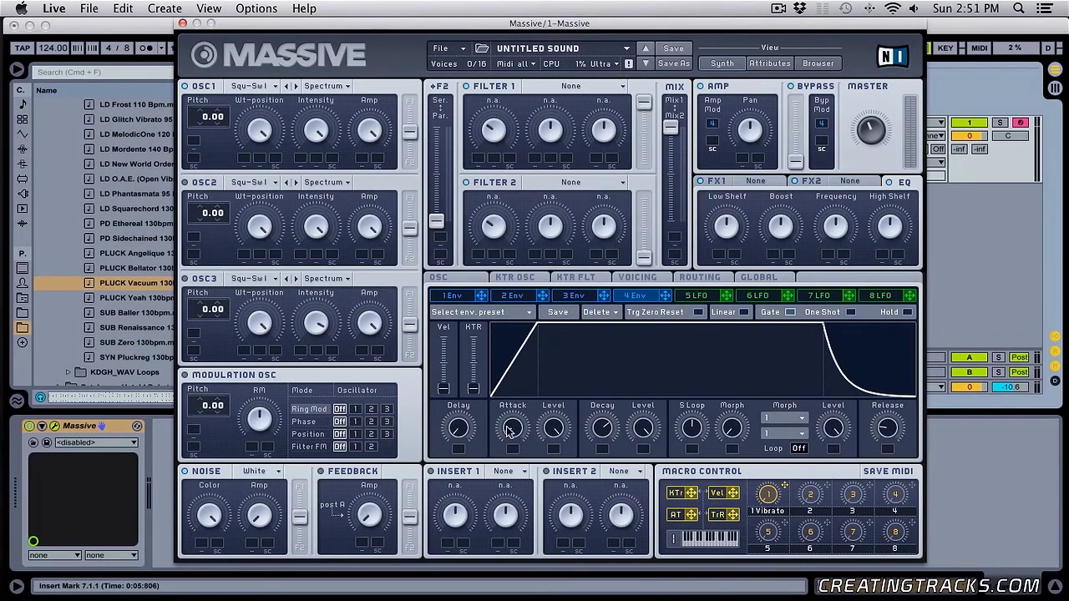
Step: Shape envelope 4 into a pluck with a short attack, shorter decay, decay level at minimum and a longer release
left_click_drag(347, 25, 318, 25)
mouse_move(493, 436)
left_mouse_down()
mouse_move(482, 461)
mouse_move(484, 389)
mouse_move(489, 447)
left_mouse_up()
left_click_drag(564, 427, 575, 393)
left_click_drag(623, 430, 625, 473)
left_click_drag(576, 424, 582, 482)
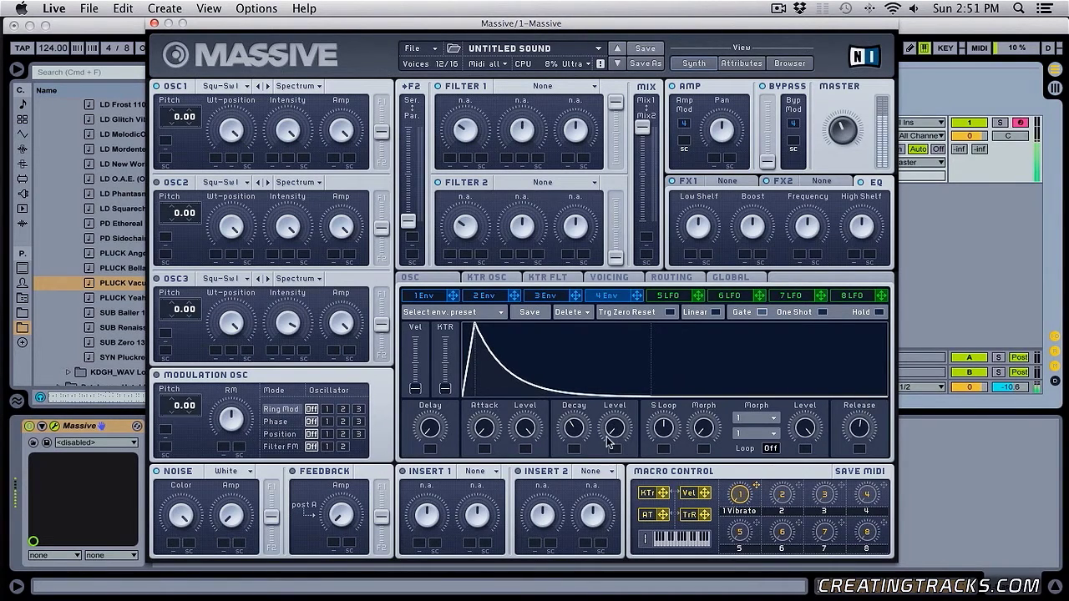
left_click_drag(606, 434, 612, 311)
left_click_drag(615, 439, 615, 584)
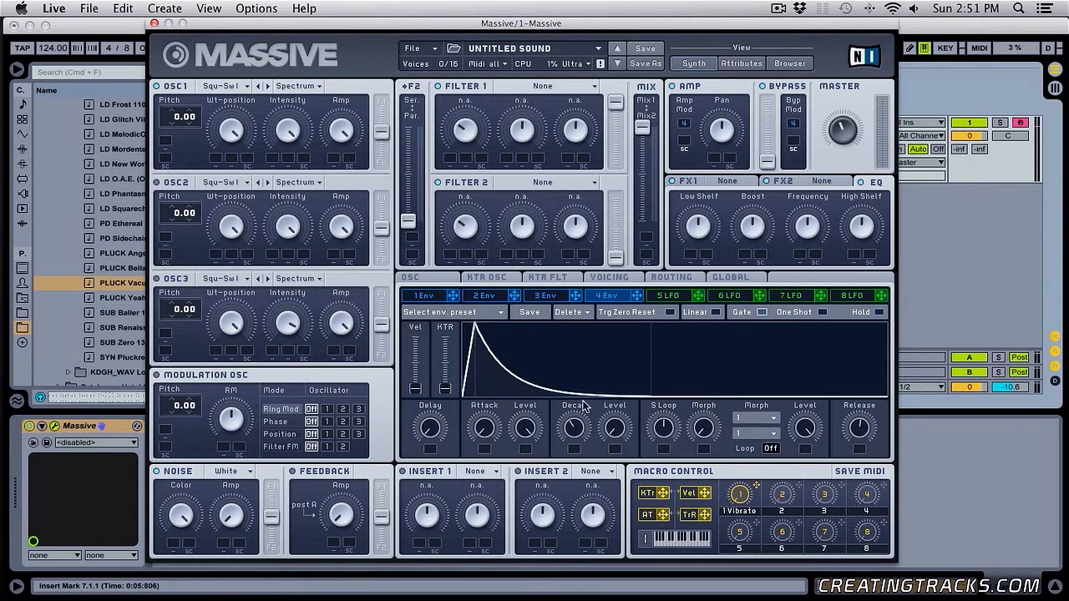
Step: Set Filter 1 to Lowpass 4 and add a Reverb in FX2 with a low dry/wet mix
left_click(535, 87)
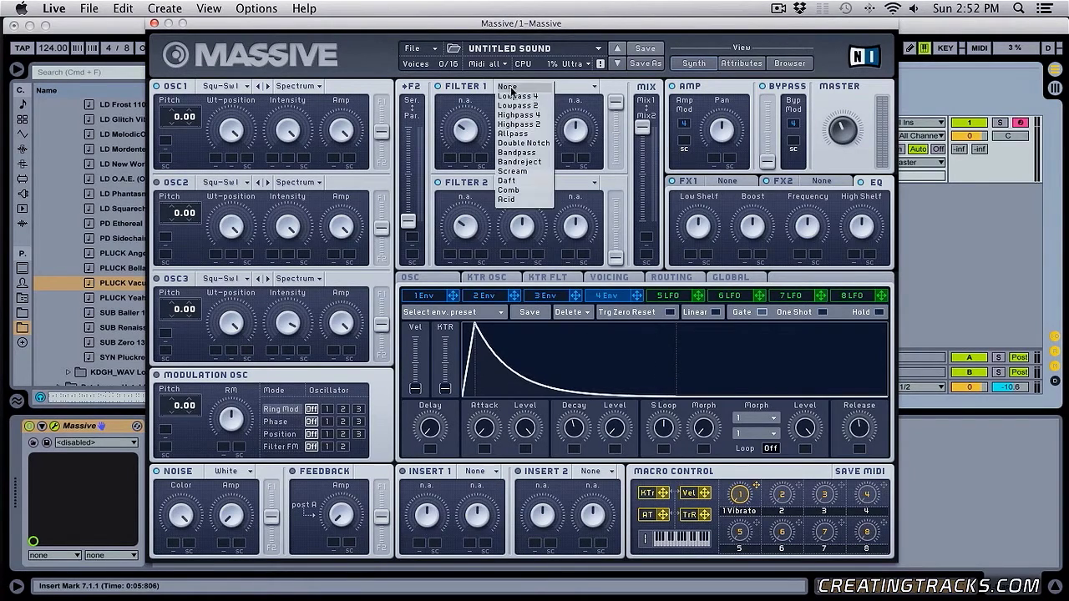
left_click(542, 102)
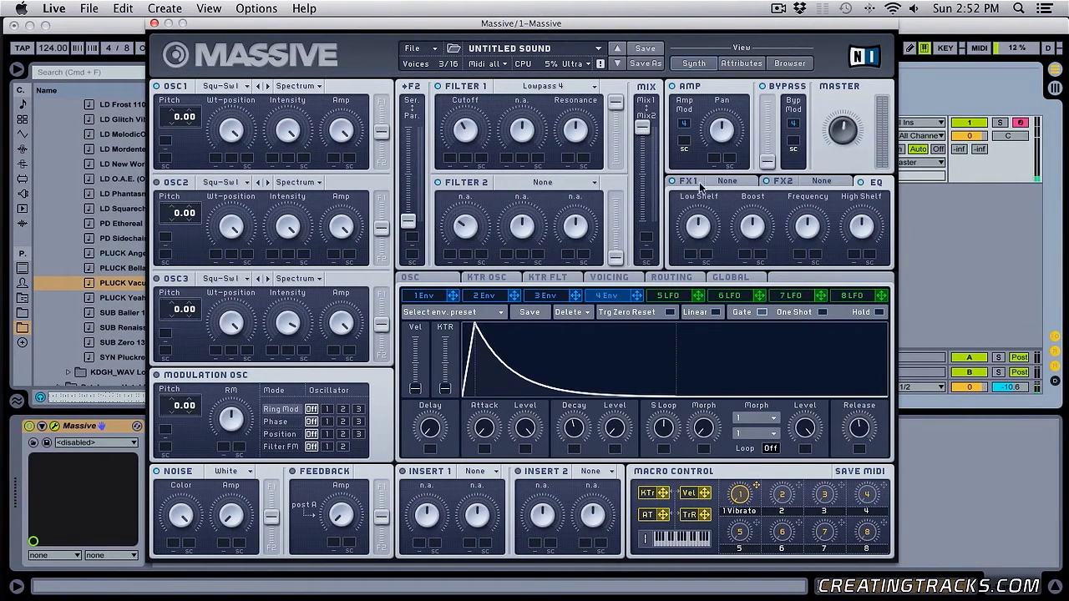
left_click(772, 181)
left_click(843, 184)
left_click(841, 192)
left_click_drag(701, 262, 708, 279)
key("space")
left_click_drag(747, 229, 805, 246)
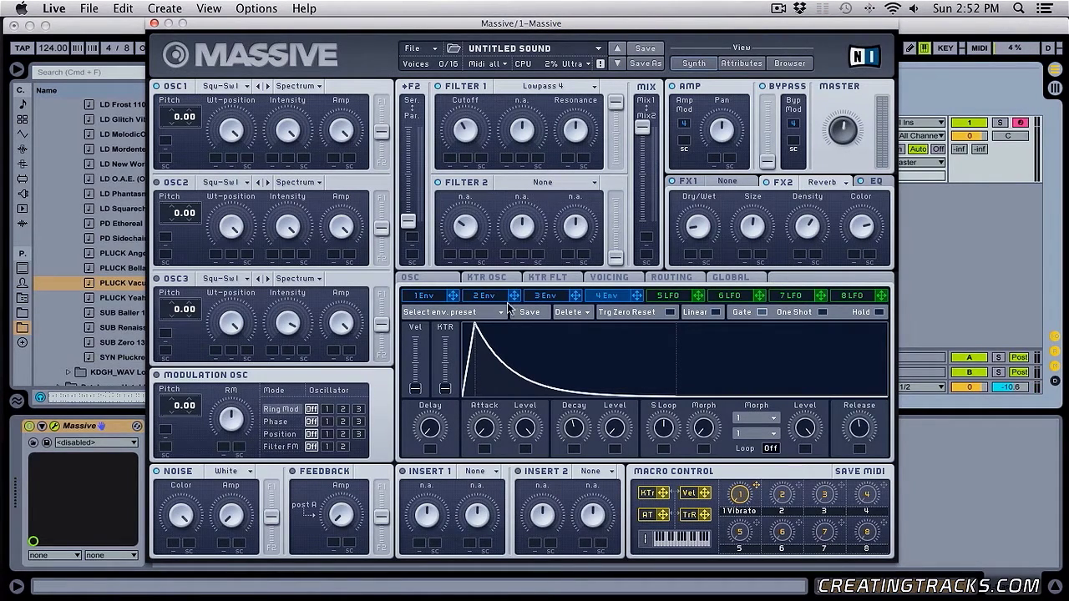
Step: Compare the shapes of the unassigned envelopes 1 to 3 with the amp envelope 4
left_click(548, 298)
left_click(487, 296)
left_click(432, 296)
left_click(486, 296)
left_click(544, 298)
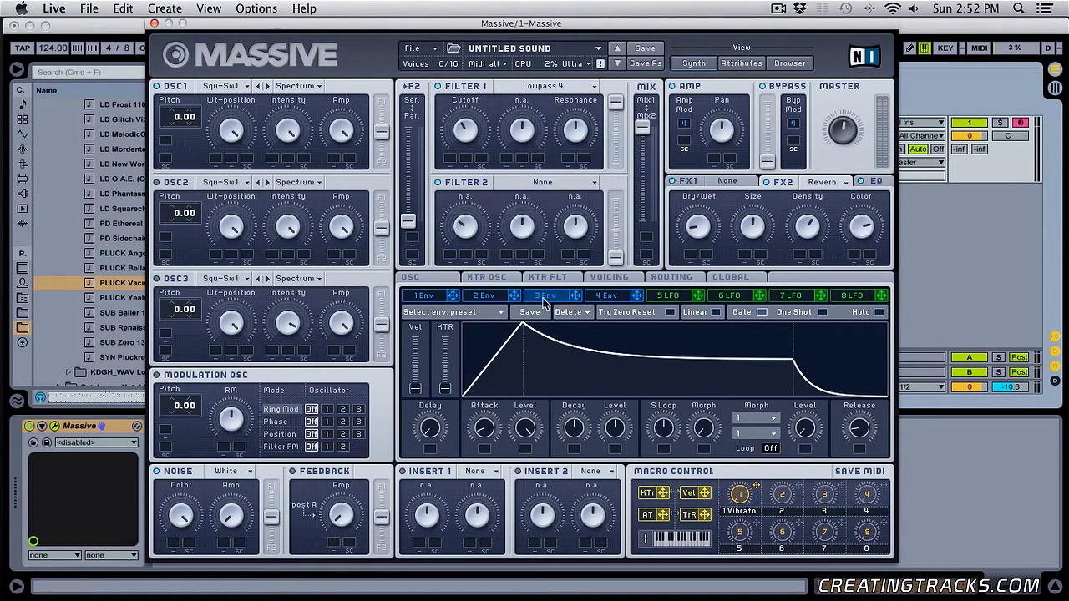
left_click(603, 296)
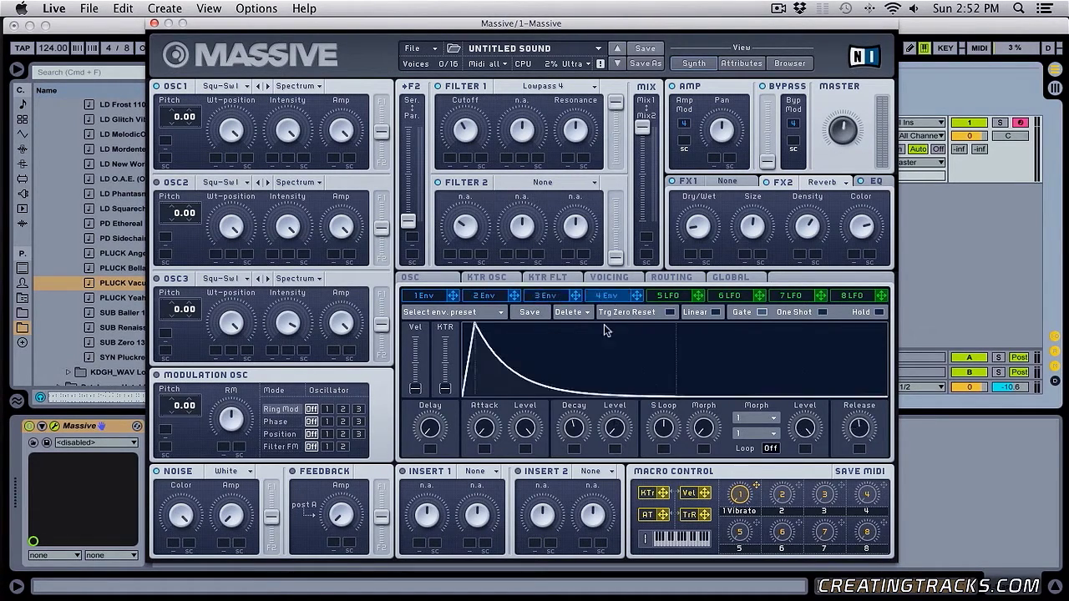
left_click(488, 297)
Step: Assign envelope 1 to Filter 1's cutoff, setting an upward modulation range and a lowered cutoff
left_click(443, 297)
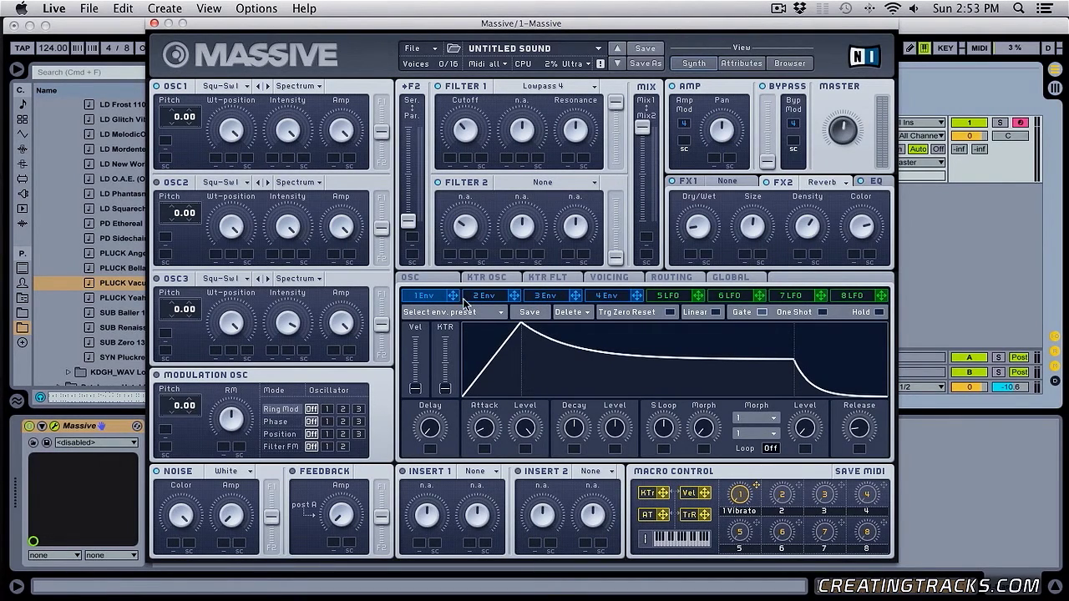
left_click_drag(452, 296, 451, 158)
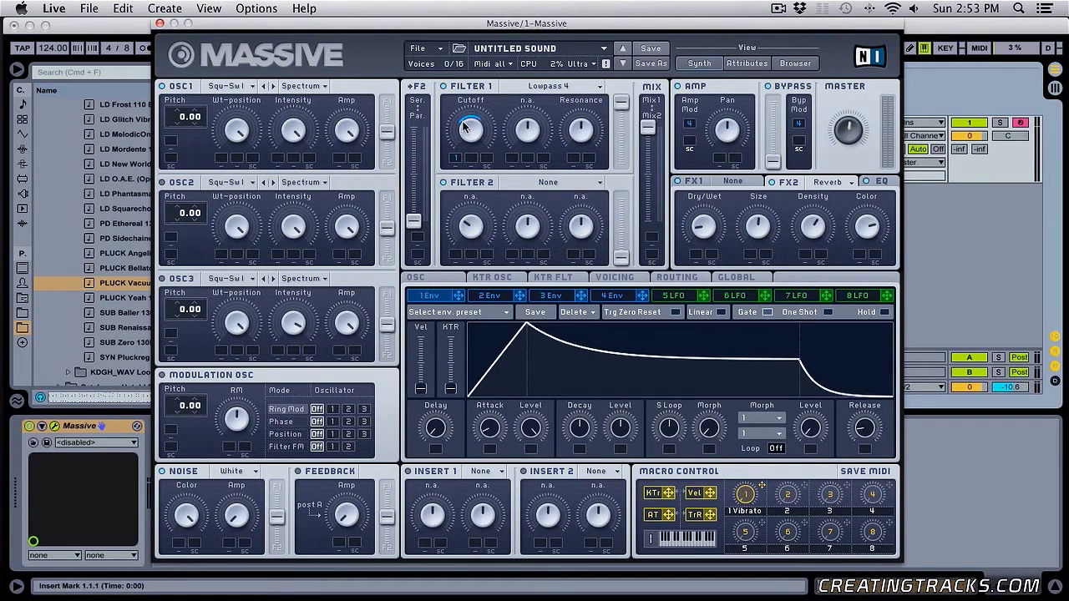
left_click_drag(464, 119, 459, 127)
Step: Shape envelope 1 like envelope 4, with a short attack, decay level at minimum, shorter decay and longer release
left_click_drag(493, 452, 496, 468)
left_click_drag(621, 428, 632, 588)
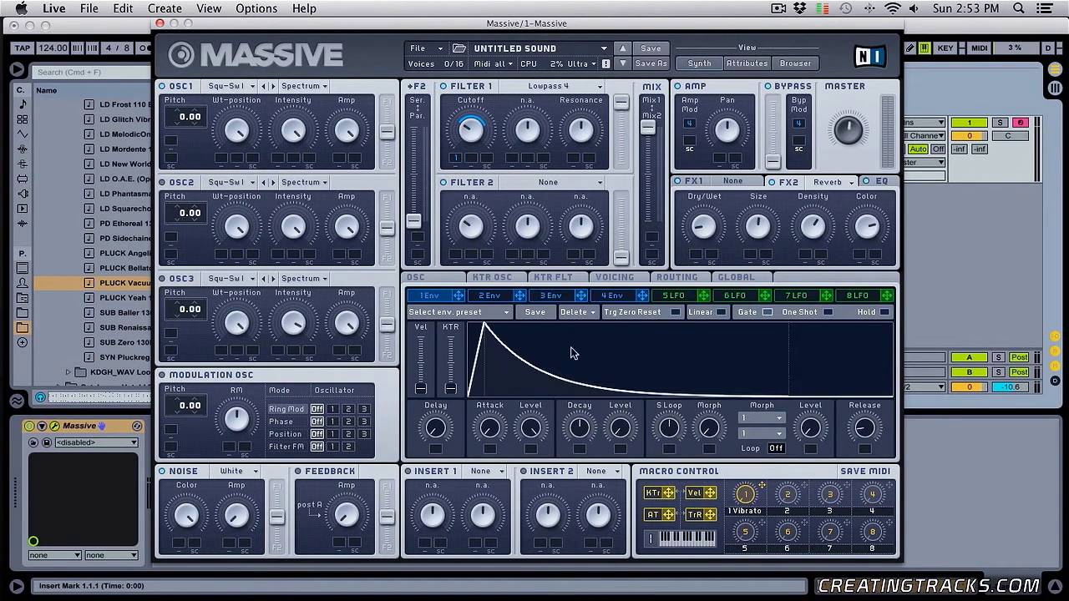
left_click(617, 297)
left_click(444, 298)
left_click_drag(877, 428, 876, 434)
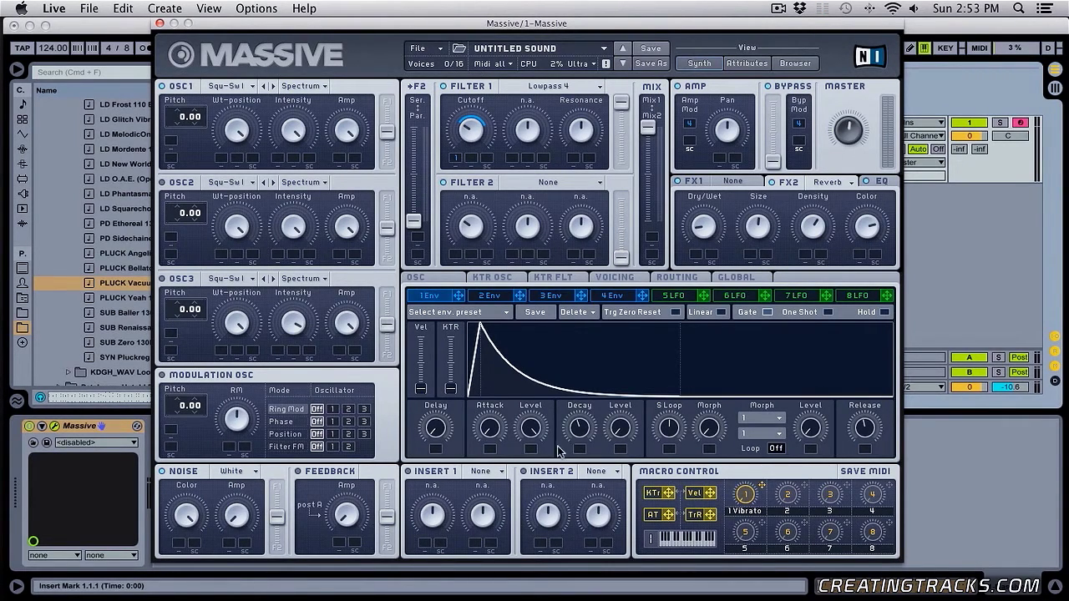
Step: Fine-tune envelope 1's decay, trying a slower attack before returning to a short one
left_click_drag(582, 432, 579, 417)
mouse_move(495, 430)
left_mouse_down()
mouse_move(494, 382)
mouse_move(513, 407)
mouse_move(577, 434)
mouse_move(578, 420)
left_mouse_up()
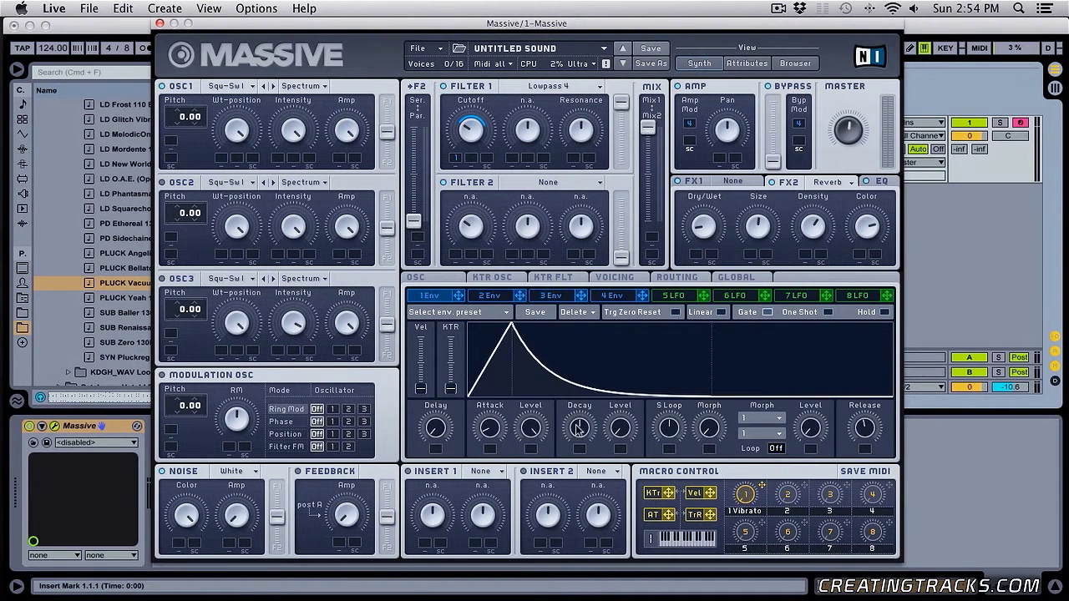
left_click_drag(575, 428, 576, 432)
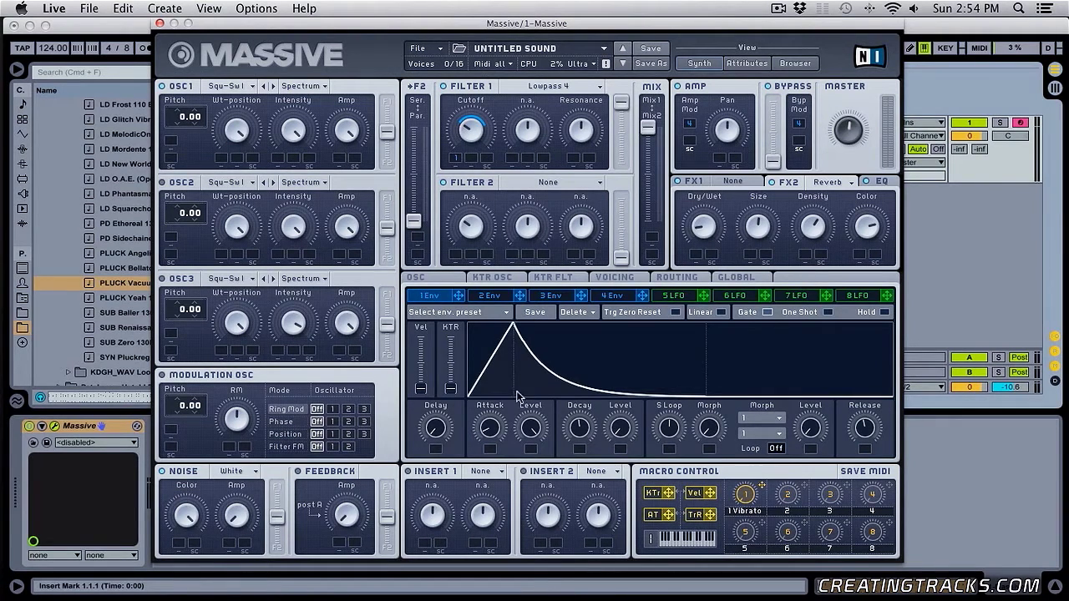
left_click_drag(491, 439, 495, 458)
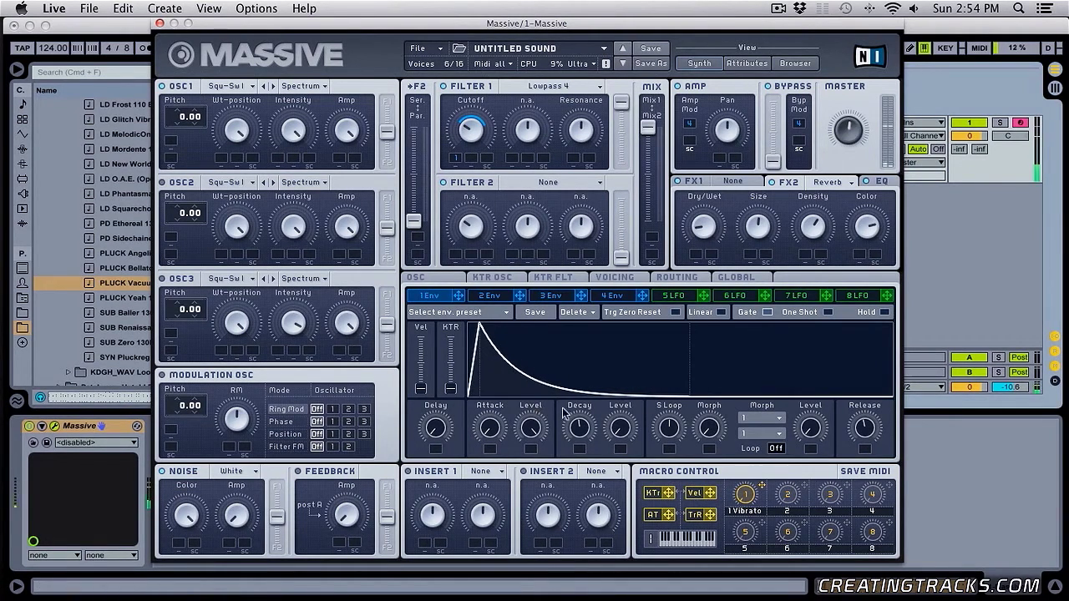
left_click_drag(586, 425, 586, 430)
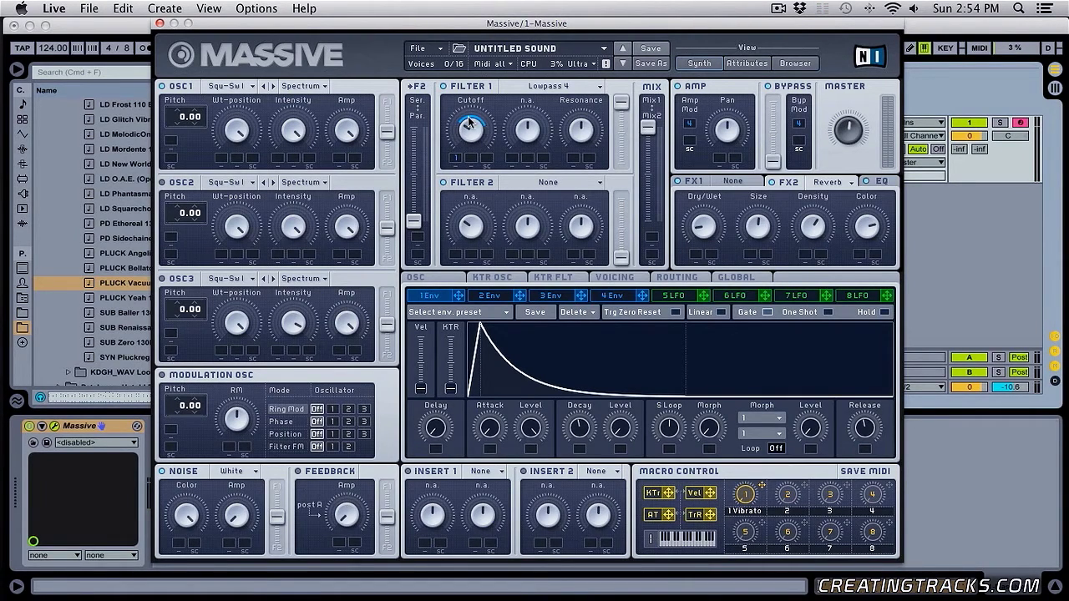
Step: Try other Filter 1 cutoff positions and a slow envelope 1 attack, and return the attack to short
left_click_drag(472, 140, 471, 94)
left_click_drag(484, 136, 472, 130)
left_click_drag(493, 432, 491, 390)
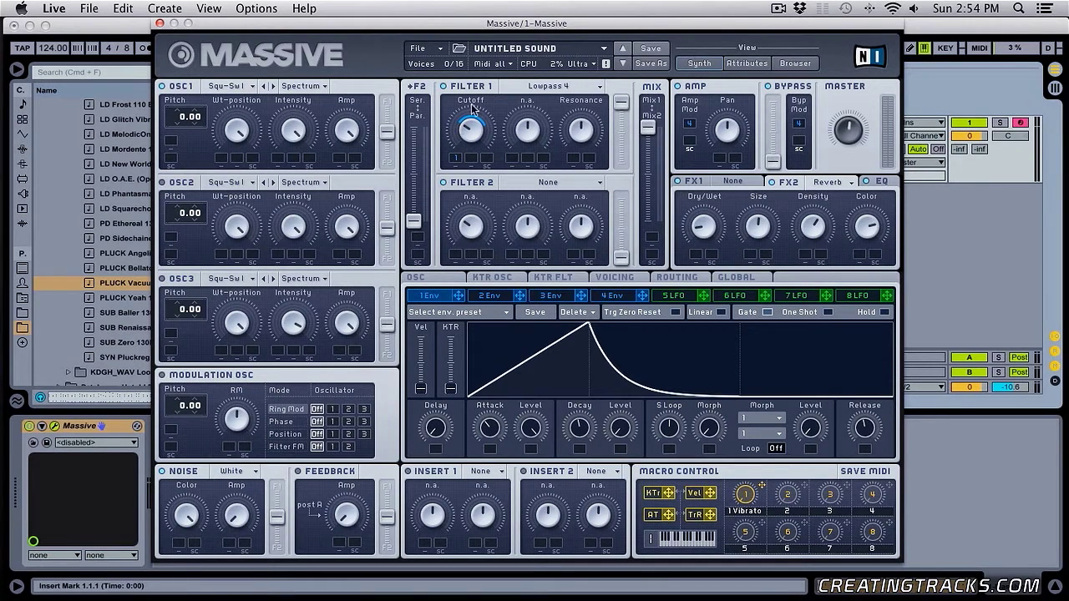
left_click_drag(505, 436, 499, 453)
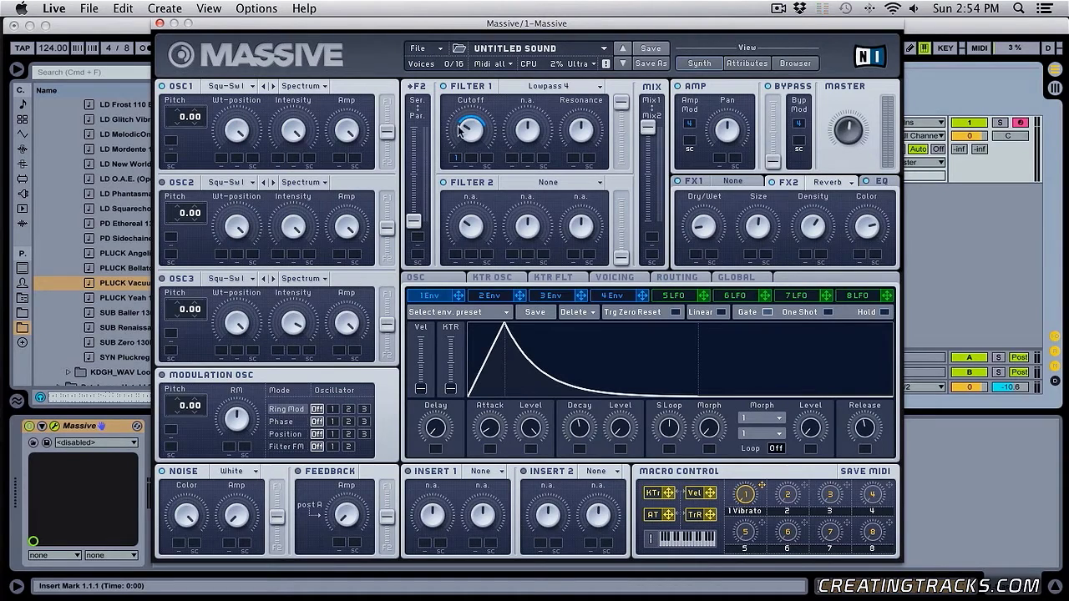
left_click_drag(501, 430, 501, 439)
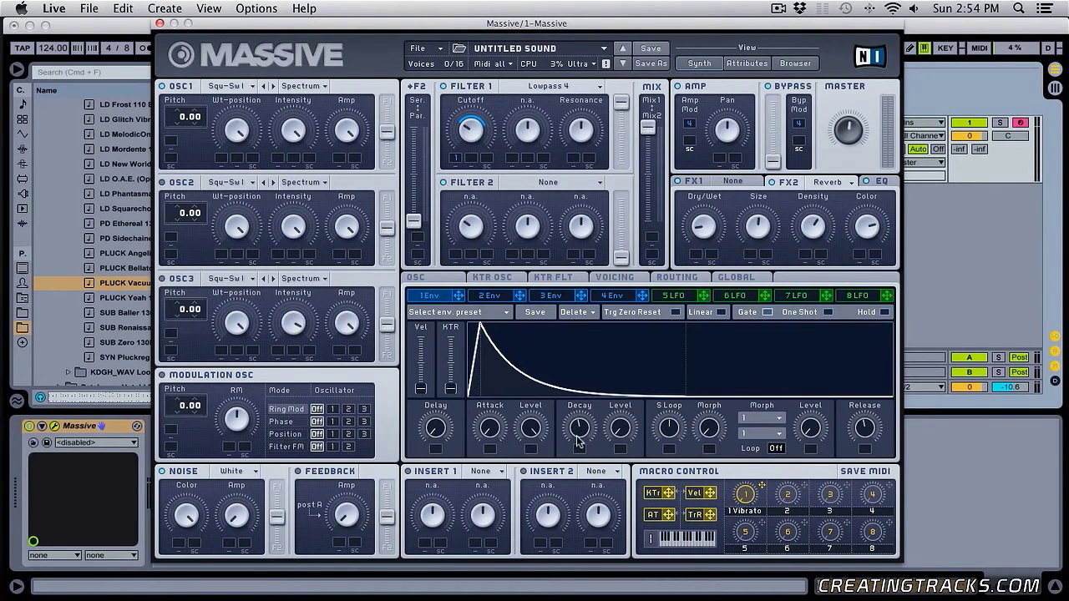
Step: Try raised decay levels on envelope 1 and bring the level back down to minimum
mouse_move(578, 429)
left_mouse_down()
mouse_move(579, 408)
mouse_move(598, 431)
mouse_move(582, 445)
mouse_move(590, 456)
mouse_move(640, 357)
left_mouse_up()
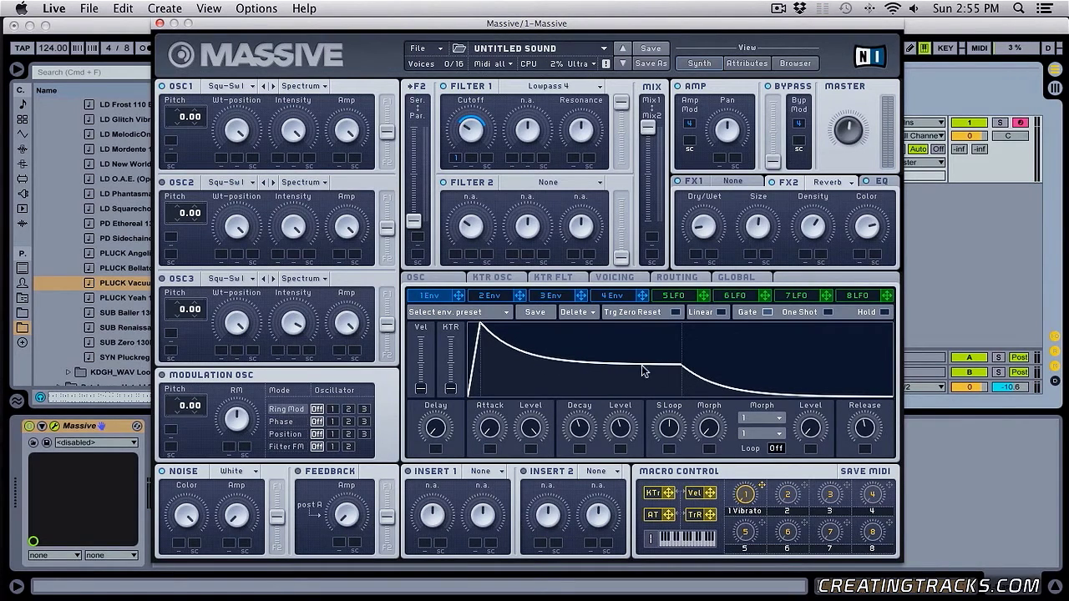
left_click_drag(626, 426, 626, 424)
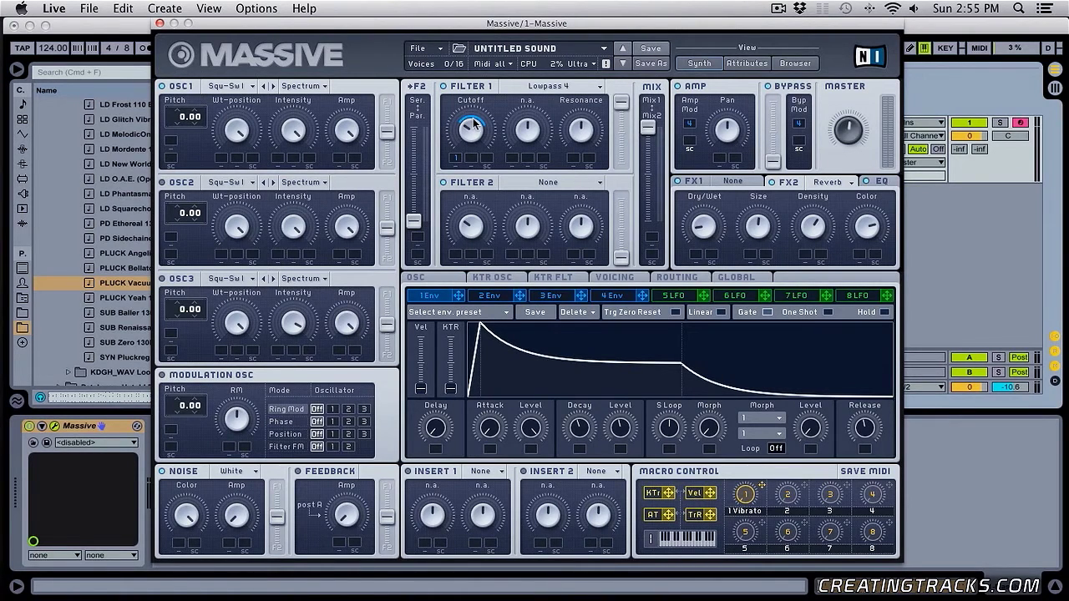
left_click_drag(624, 421, 623, 460)
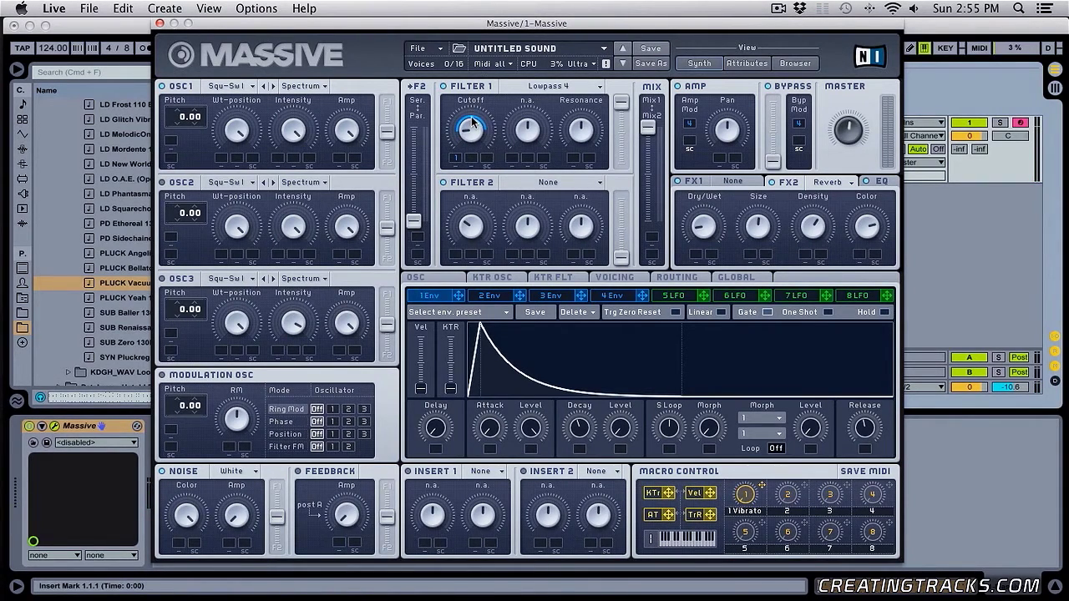
left_click_drag(633, 430, 622, 370)
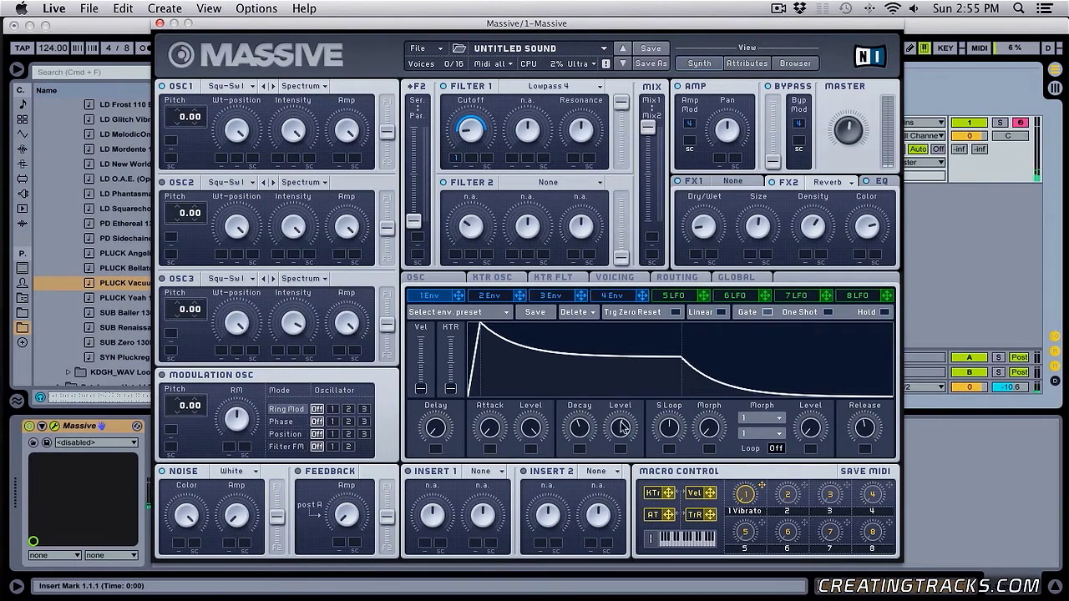
left_click_drag(627, 429, 628, 467)
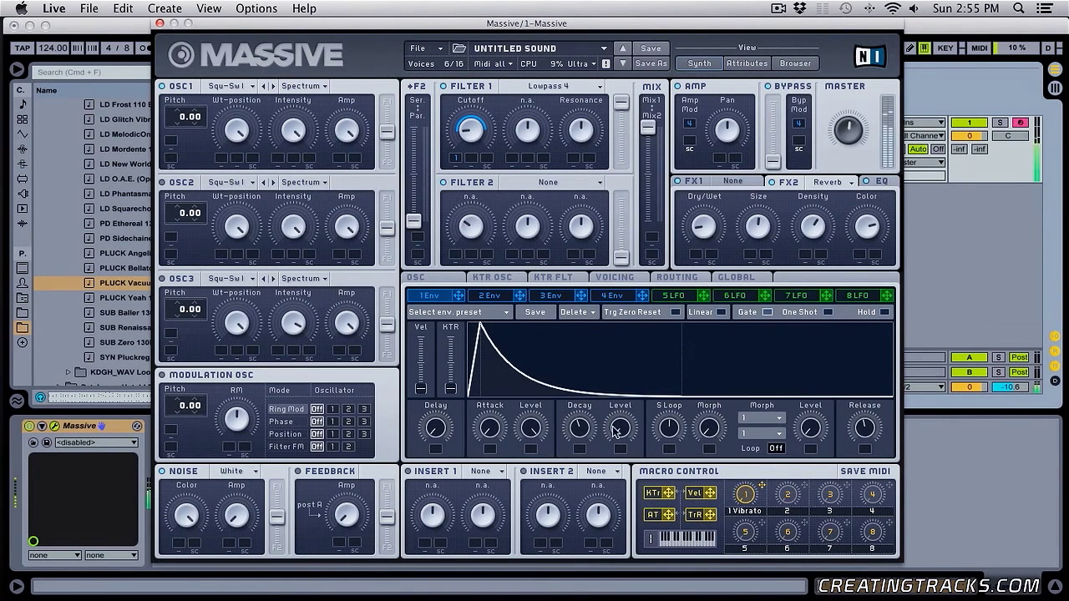
Step: Fine-tune Filter 1's cutoff and reduce the amount by which envelope 1 modulates it
left_click_drag(473, 116, 457, 176)
left_click_drag(469, 111, 470, 105)
left_click_drag(455, 157, 456, 148)
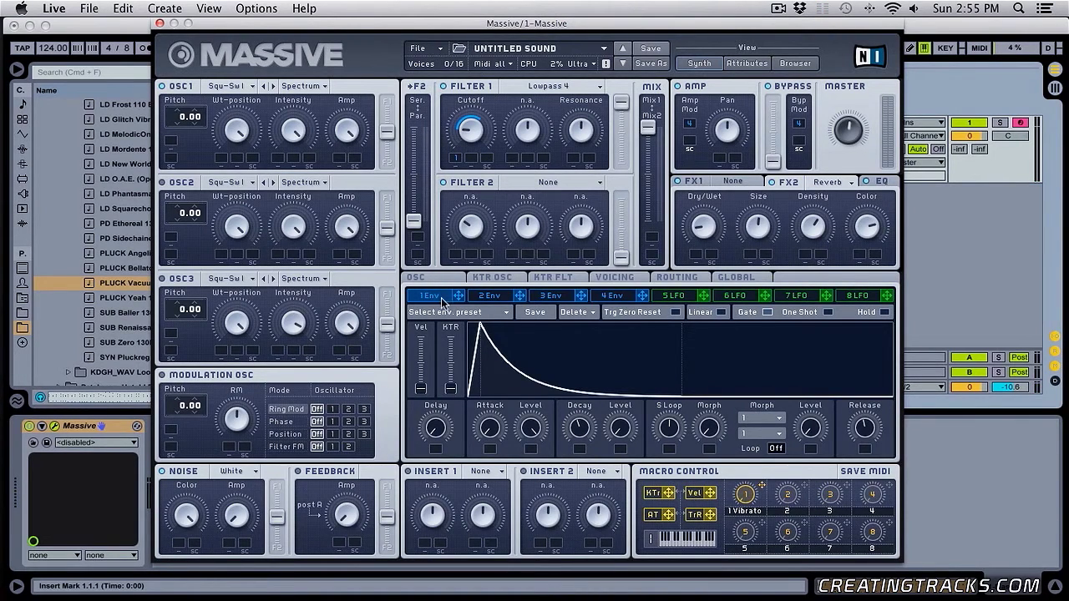
Step: Try modulating OSC1's Wt-position with envelope 1, with the base position lowered to minimum
left_click_drag(230, 156, 220, 158)
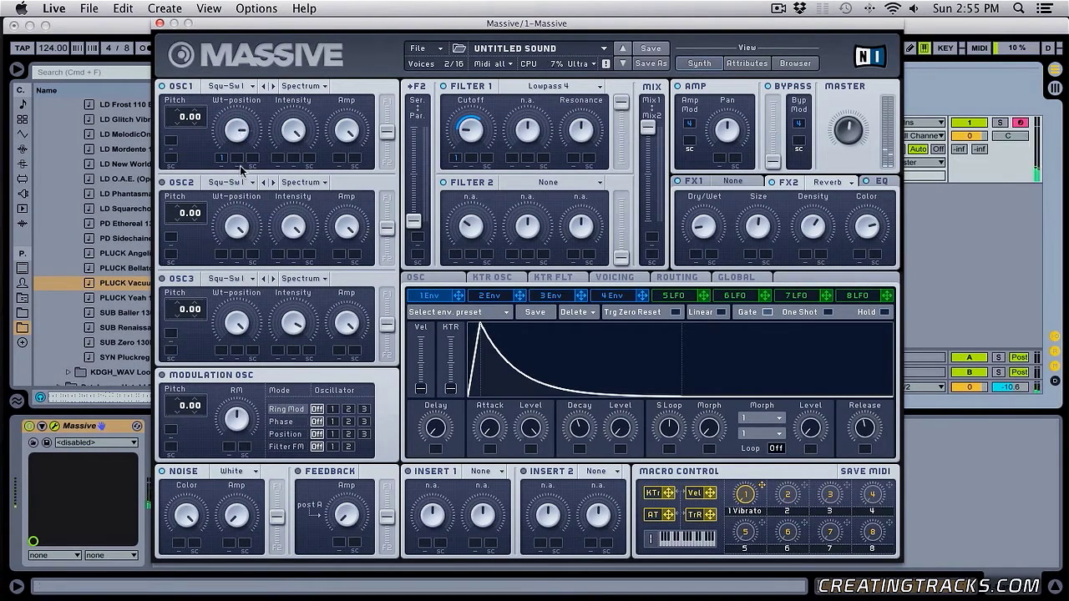
left_click_drag(240, 189, 246, 352)
left_click_drag(220, 157, 221, 32)
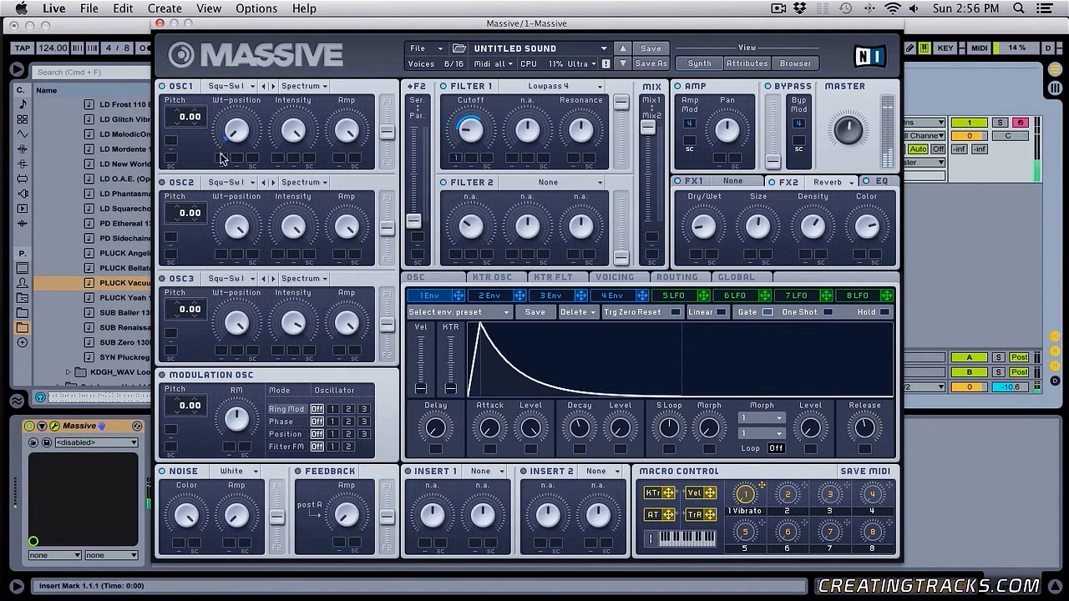
left_click_drag(223, 161, 222, 157)
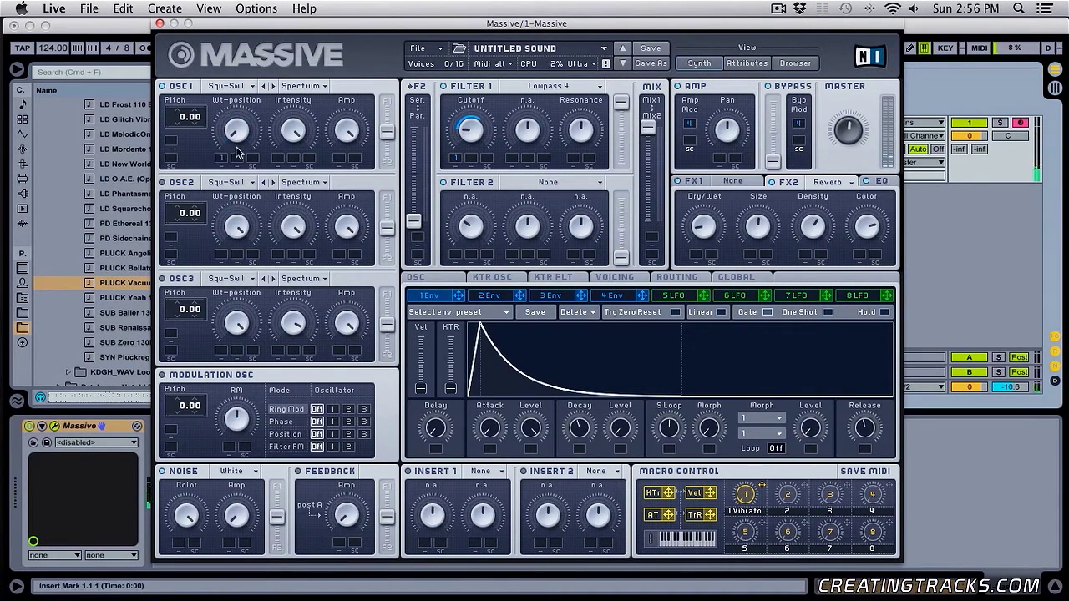
Step: Assign envelope 2, with its decay level at minimum, to OSC1's pitch and clear envelope 1's modulation from OSC1's Wt-position
left_click(491, 297)
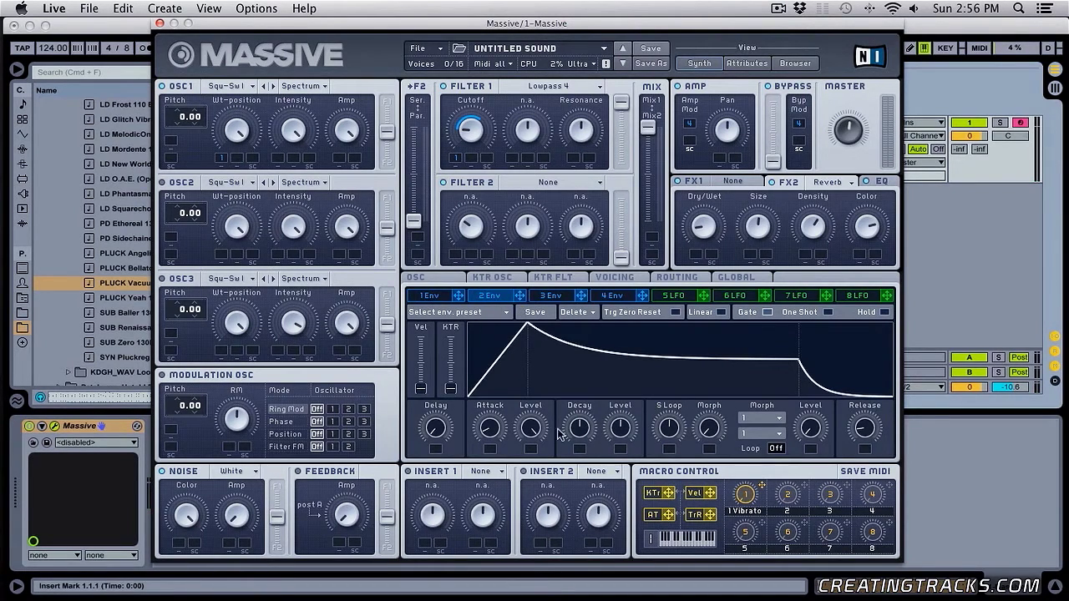
left_click_drag(489, 431, 492, 438)
left_click_drag(620, 429, 636, 507)
left_click_drag(522, 299, 172, 140)
right_click(223, 156)
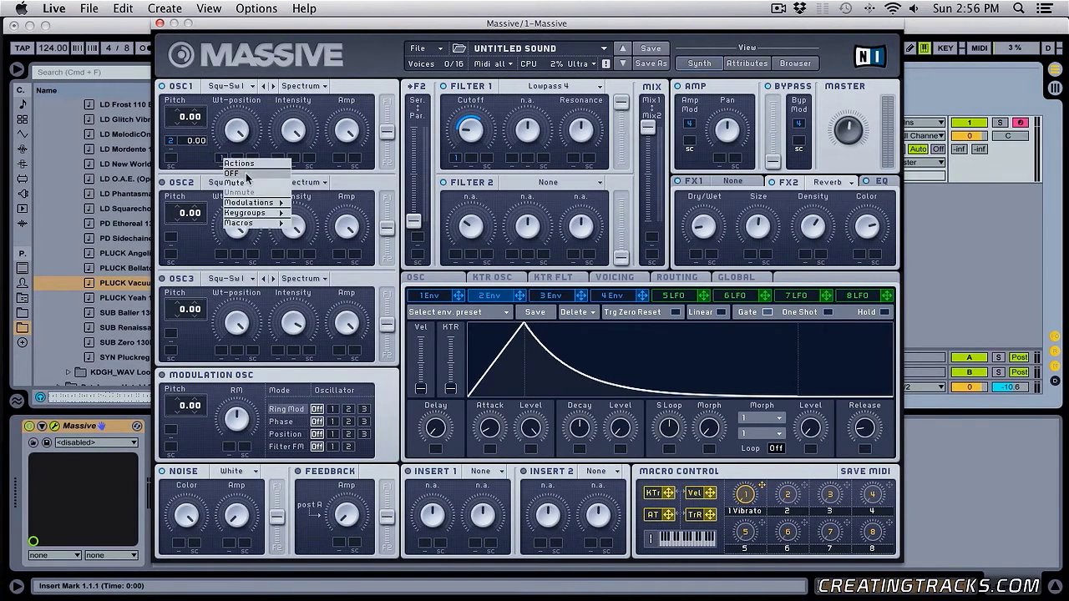
left_click(241, 173)
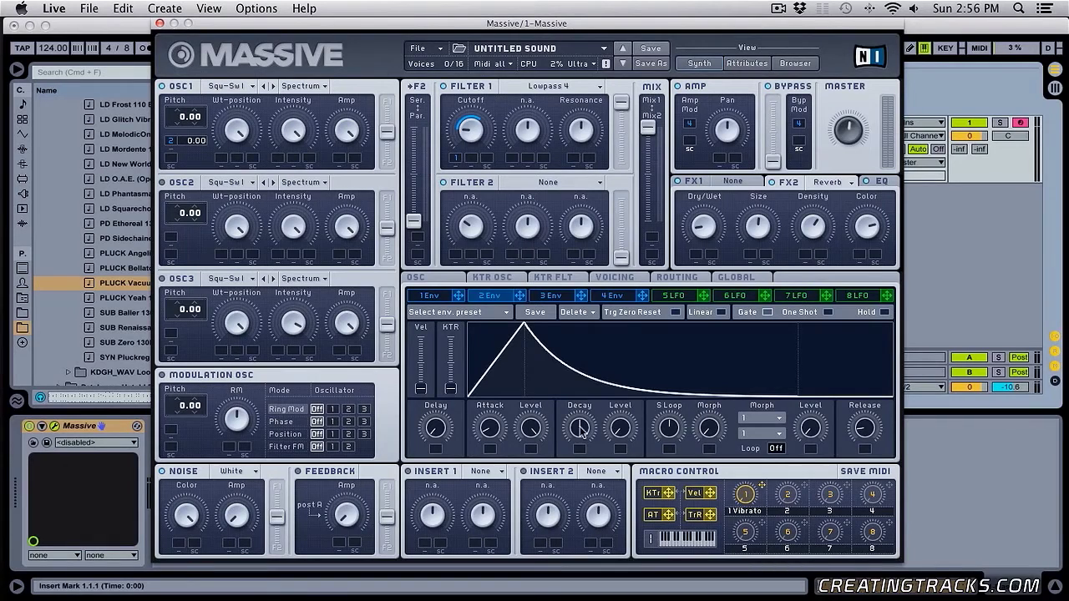
Step: Set OSC1's pitch modulation to 12.00 and fine-tune envelope 2's decay and attack, trying a slow attack before returning to a short one
left_click_drag(577, 427, 623, 438)
left_click_drag(482, 427, 491, 448)
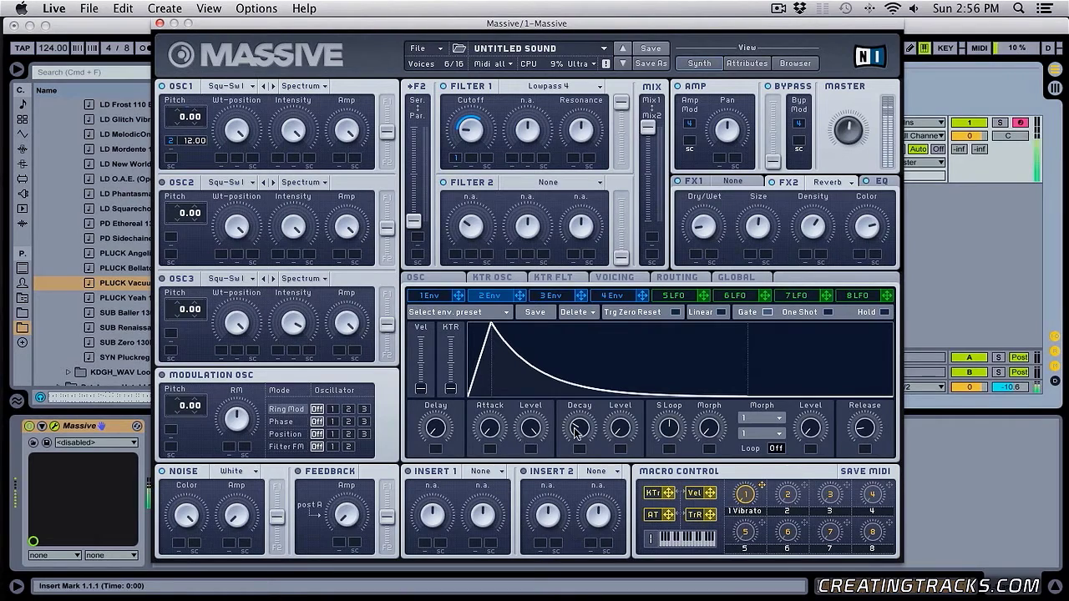
left_click_drag(575, 432, 584, 447)
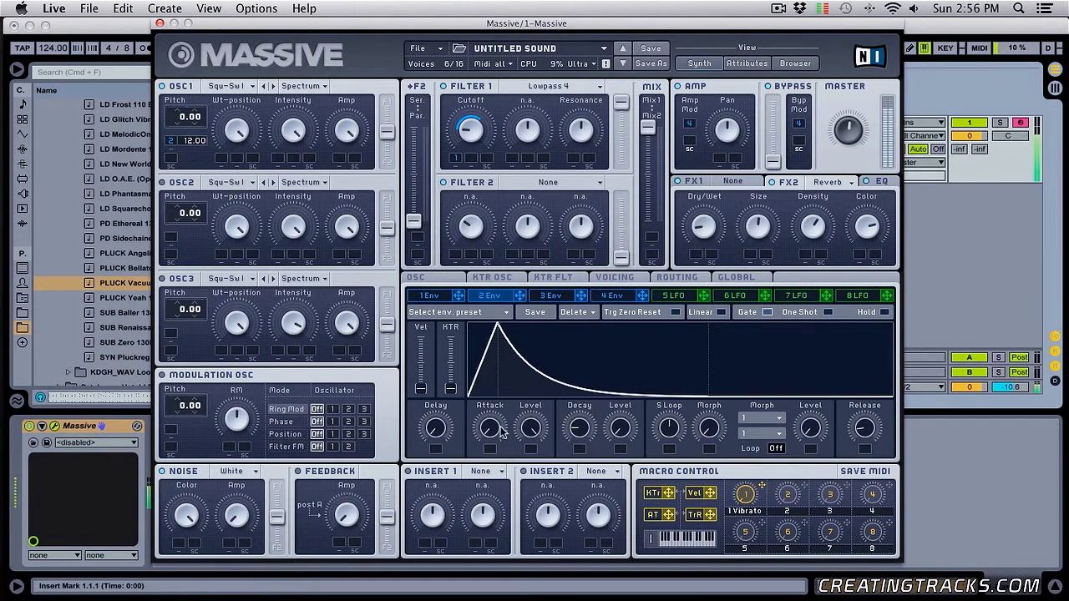
left_click_drag(491, 434, 492, 404)
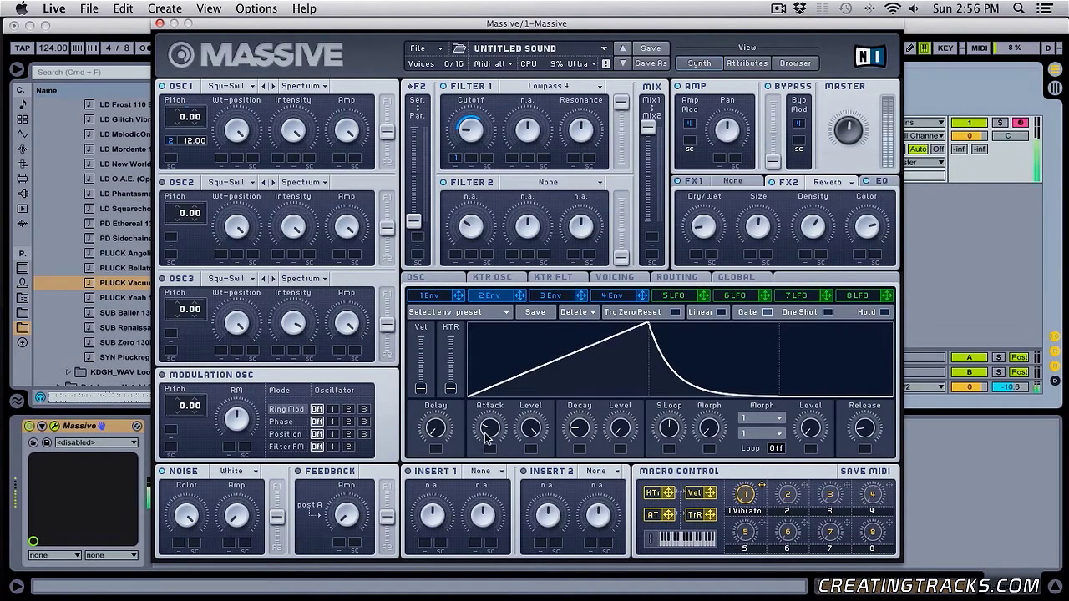
left_click_drag(492, 439, 506, 485)
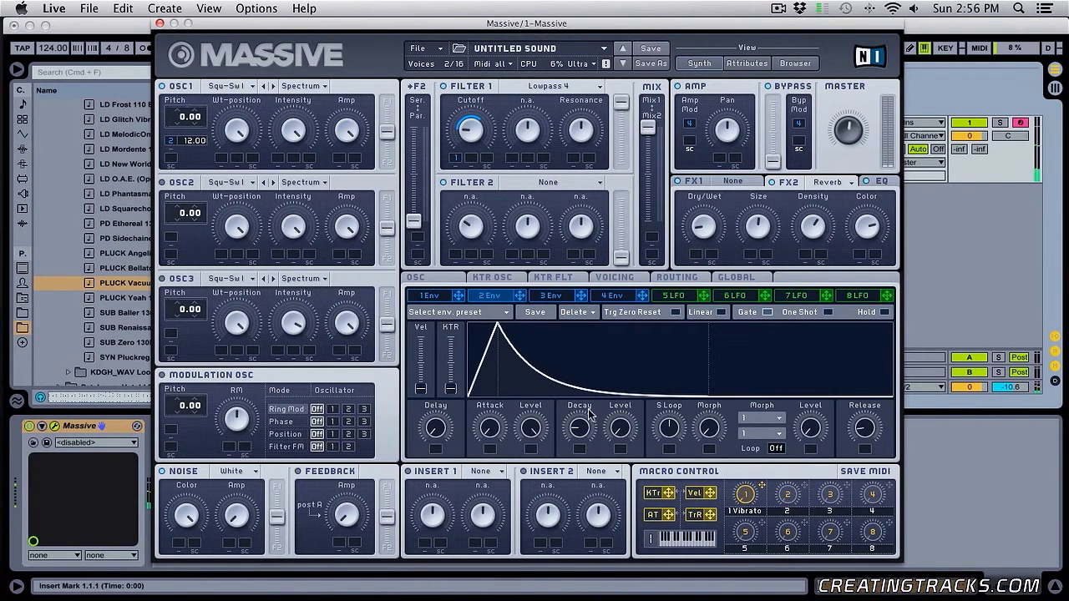
mouse_move(580, 434)
left_mouse_down()
mouse_move(578, 417)
mouse_move(625, 408)
mouse_move(625, 472)
mouse_move(580, 428)
left_mouse_up()
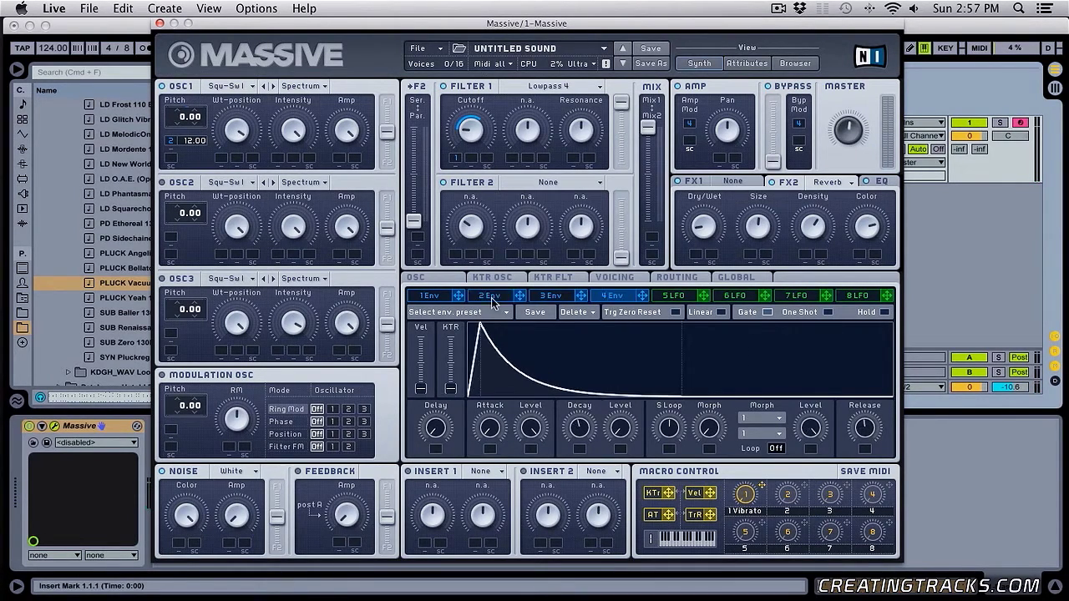
Step: Raise the modulation amount on the reverb's Dry/Wet and drive it with envelope 3 at a shortened decay in place of envelope 1
left_click(449, 297)
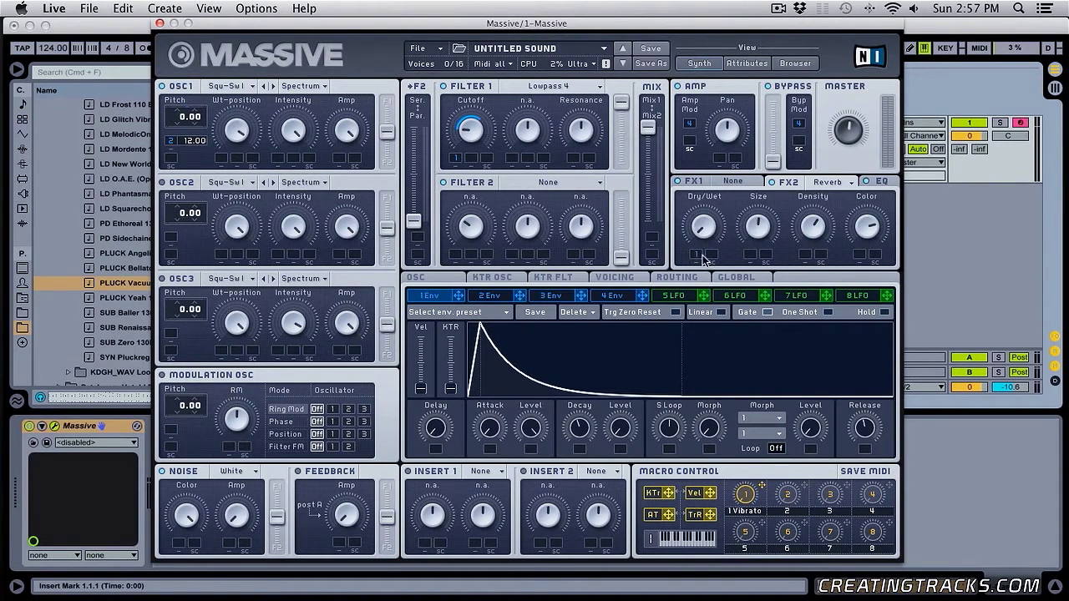
left_click_drag(700, 258, 704, 188)
left_click(551, 298)
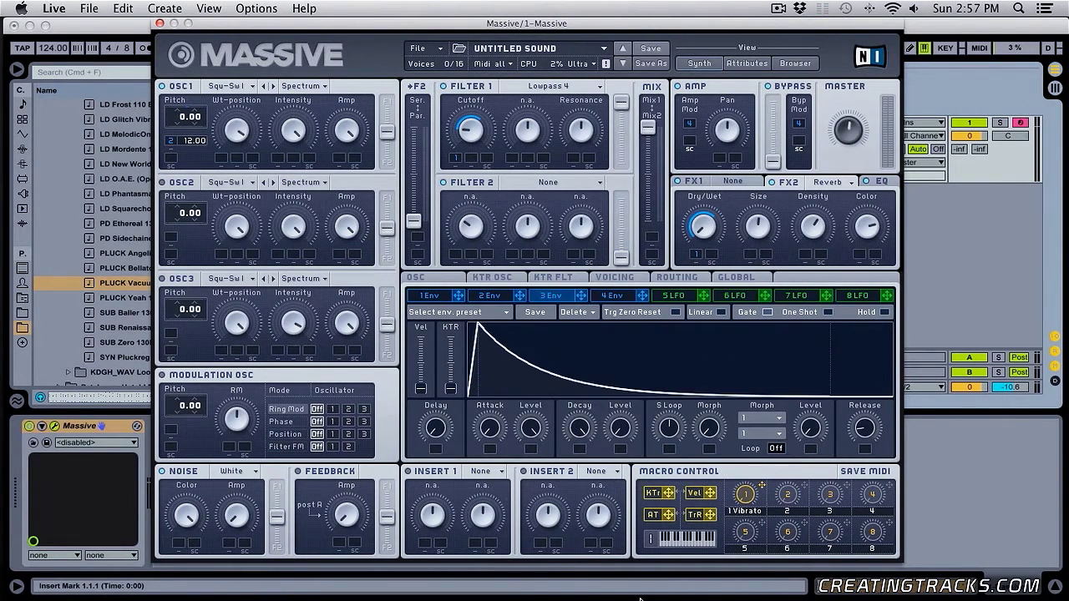
left_click_drag(583, 437, 592, 514)
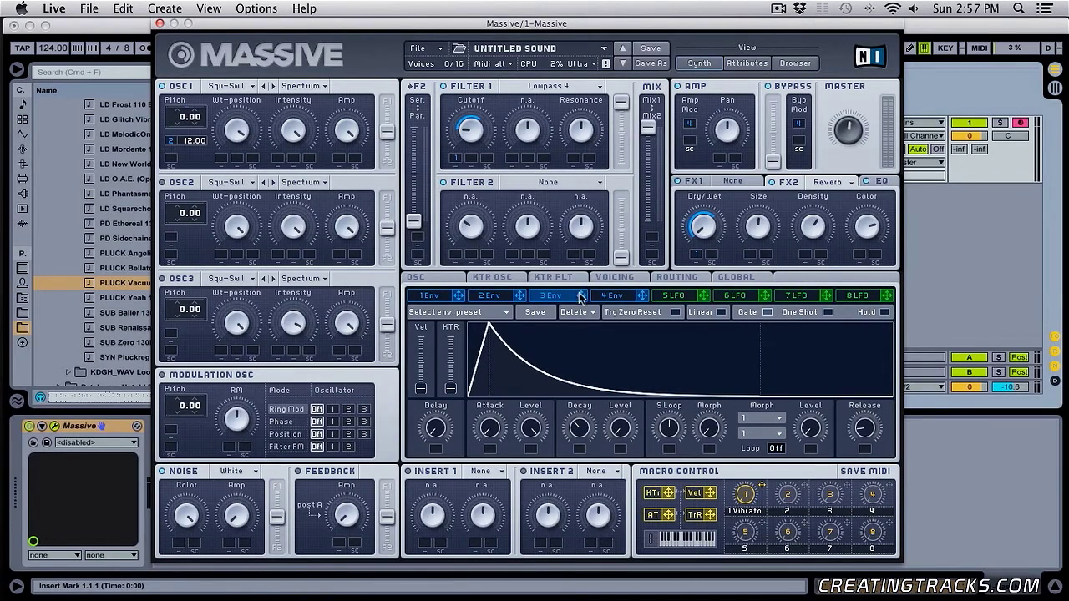
left_click_drag(582, 298, 699, 227)
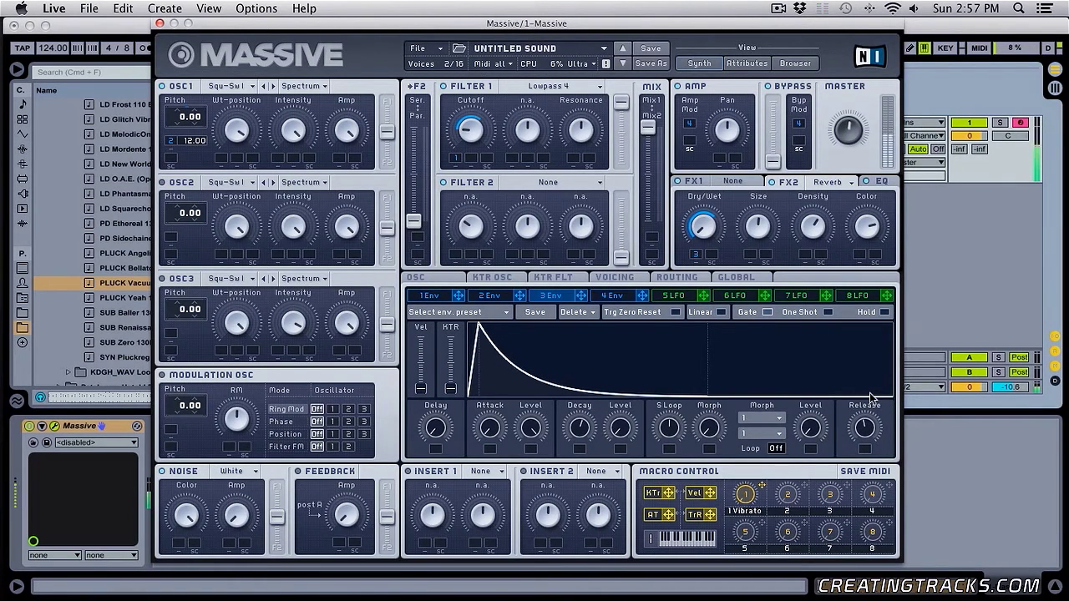
Step: Raise envelope 4's decay level to maximum and load Delay Synced as the FX1 effect
left_click(622, 296)
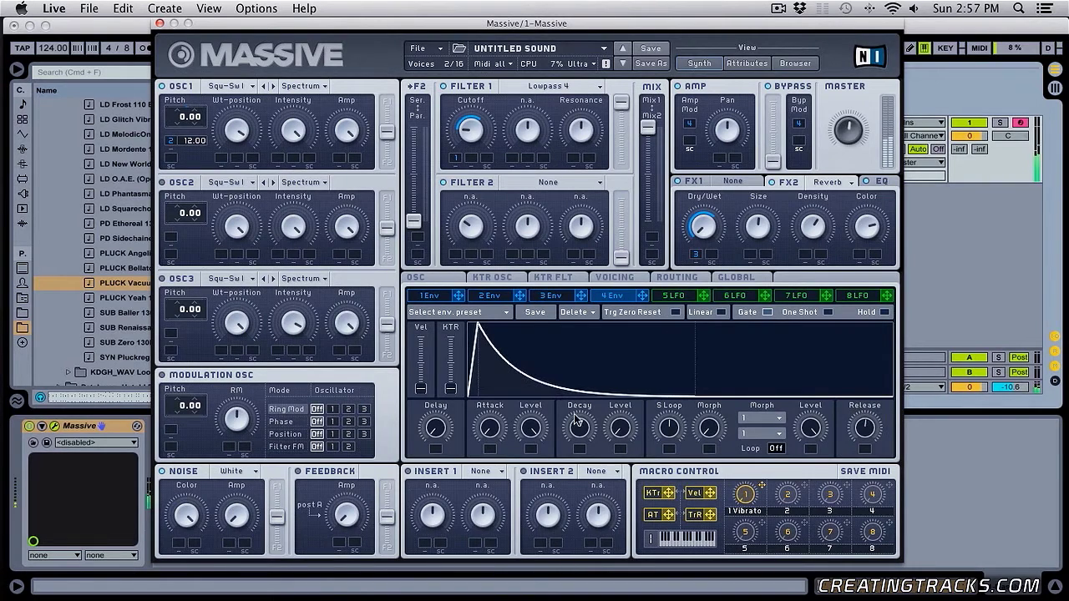
left_click_drag(620, 437, 627, 339)
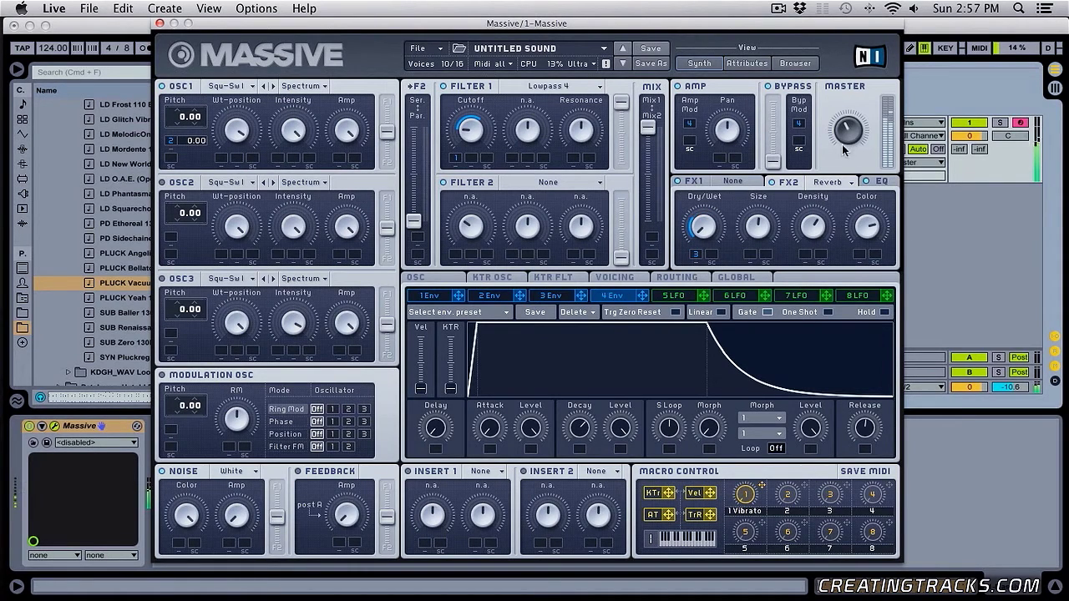
left_click(735, 181)
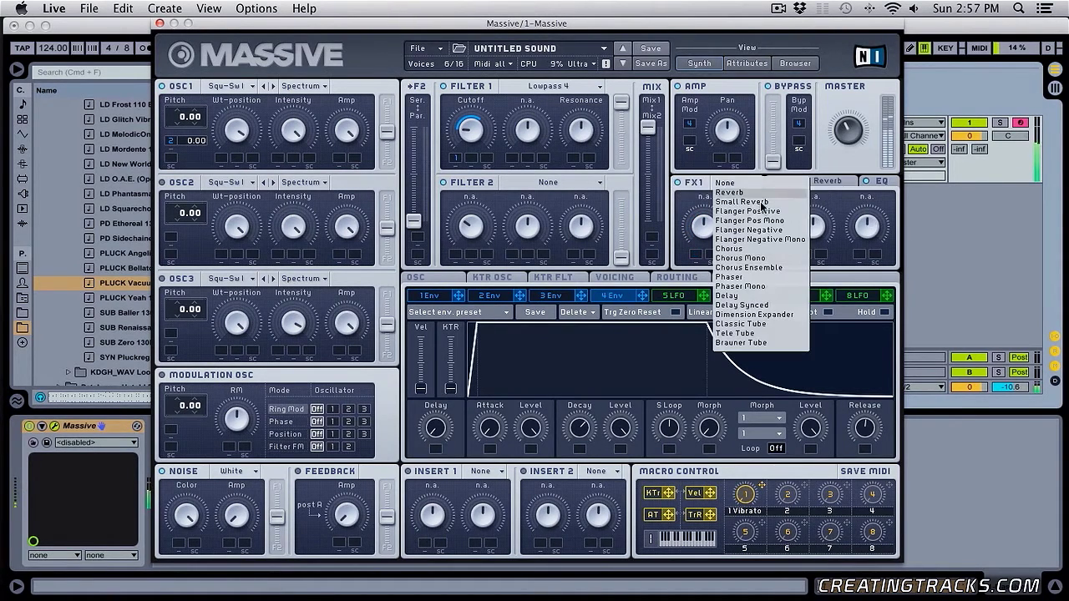
left_click(765, 306)
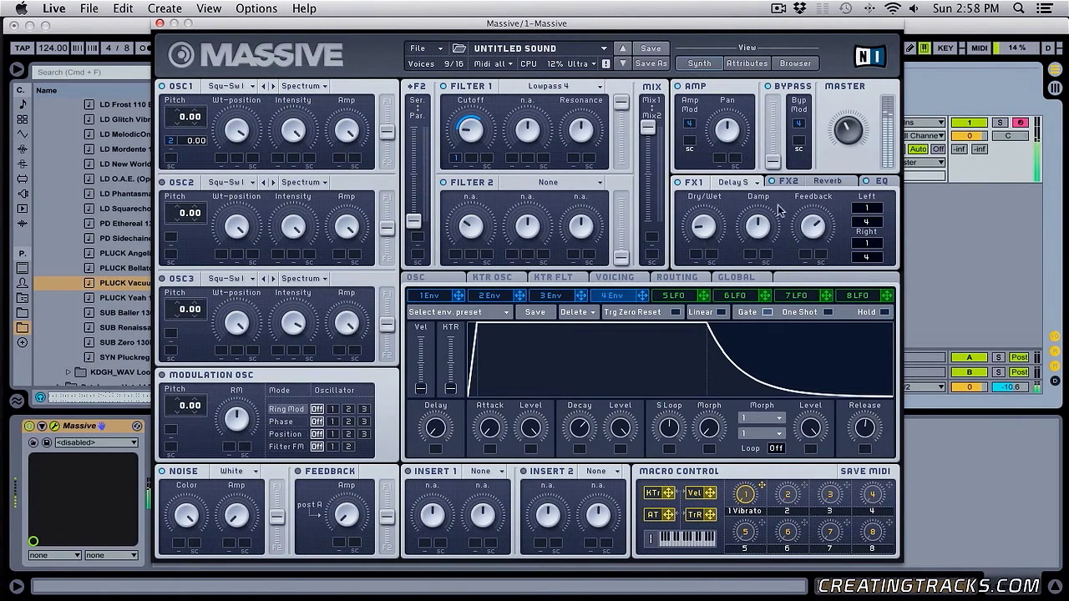
Step: Lower the EQ's Frequency, modulate it upward with envelope 3, and adjust the Boost
left_click(879, 182)
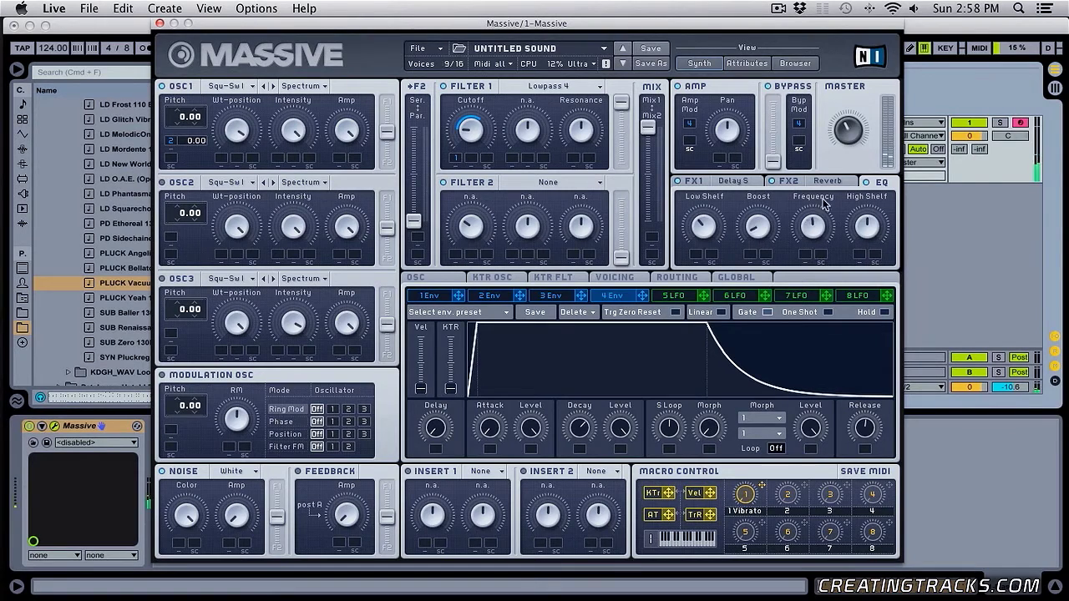
left_click_drag(824, 159, 827, 234)
left_click(547, 296)
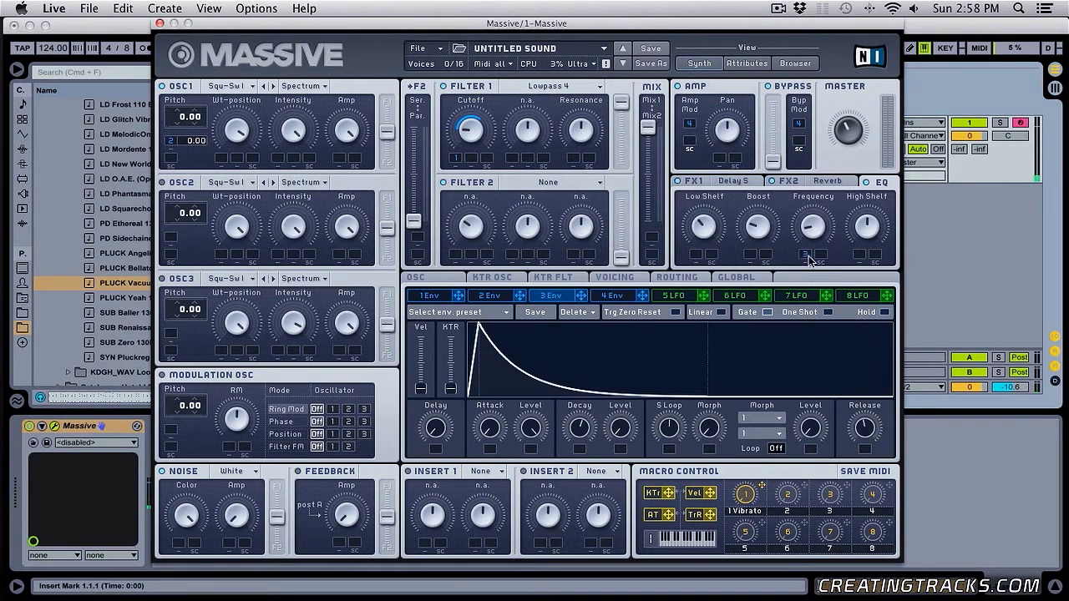
left_click_drag(807, 253, 825, 177)
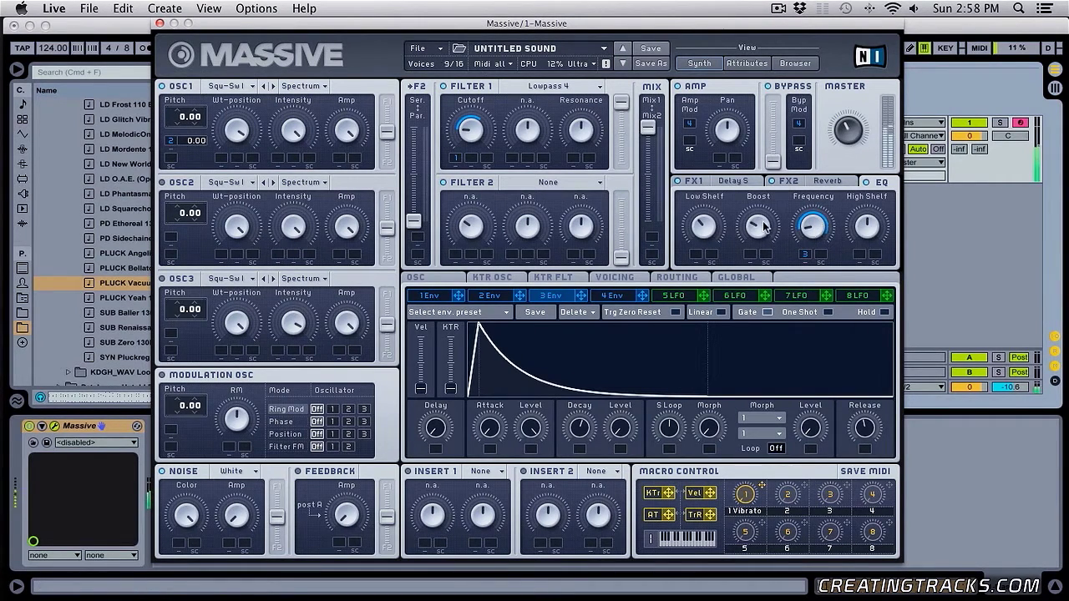
left_click_drag(759, 228, 759, 251)
Step: Modulate the EQ's Boost with envelope 2, adjusting the modulation amount and raising the envelope's decay time and decay level
left_click(491, 297)
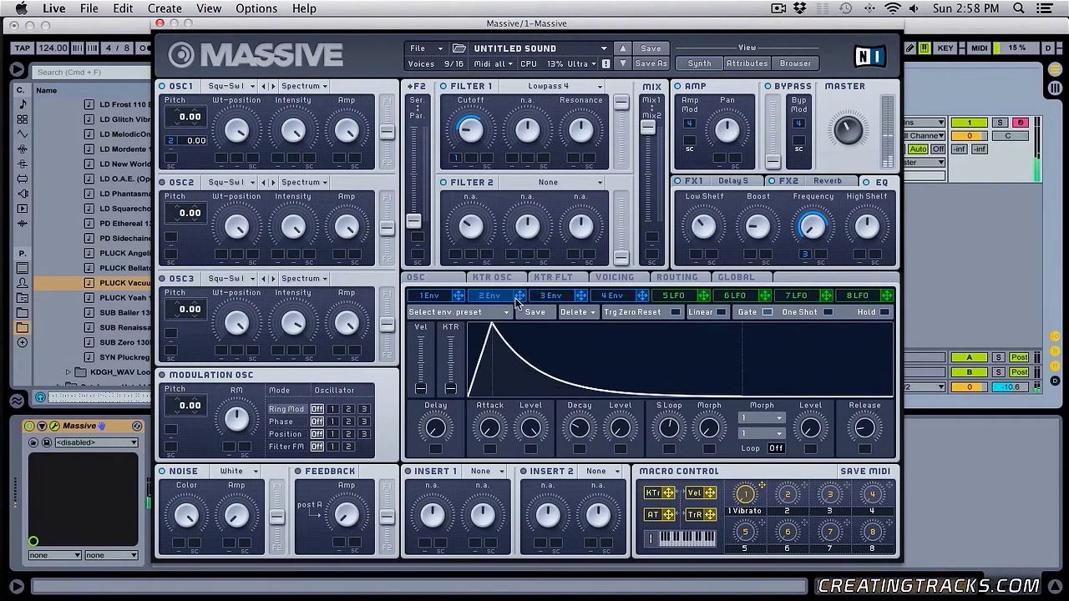
left_click_drag(519, 295, 750, 254)
left_click_drag(766, 172, 766, 138)
left_click_drag(750, 253, 752, 317)
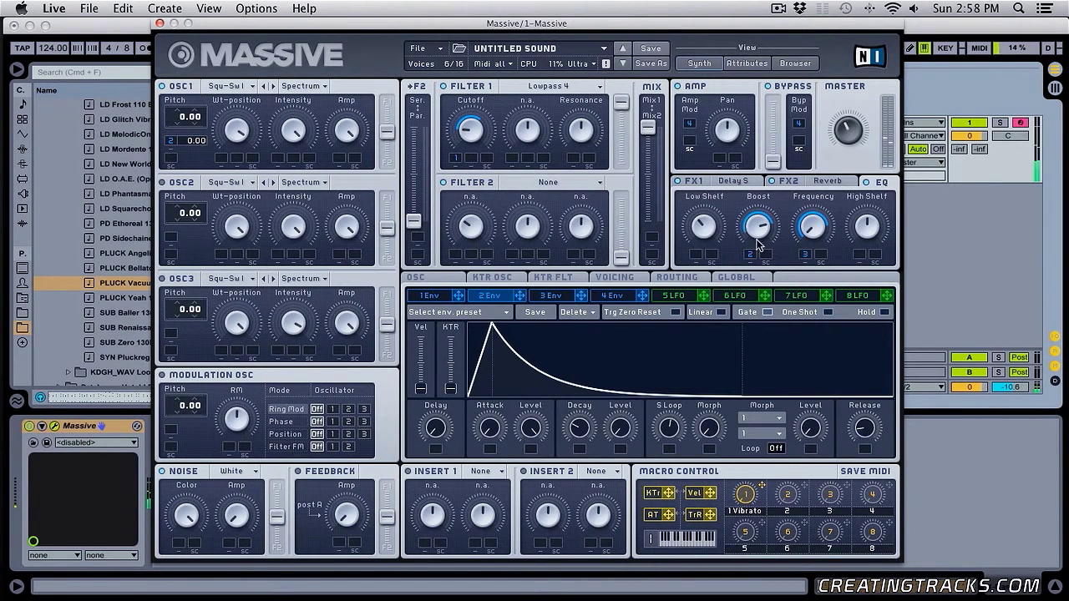
mouse_move(580, 430)
left_mouse_down()
mouse_move(588, 382)
mouse_move(625, 411)
mouse_move(628, 396)
left_mouse_up()
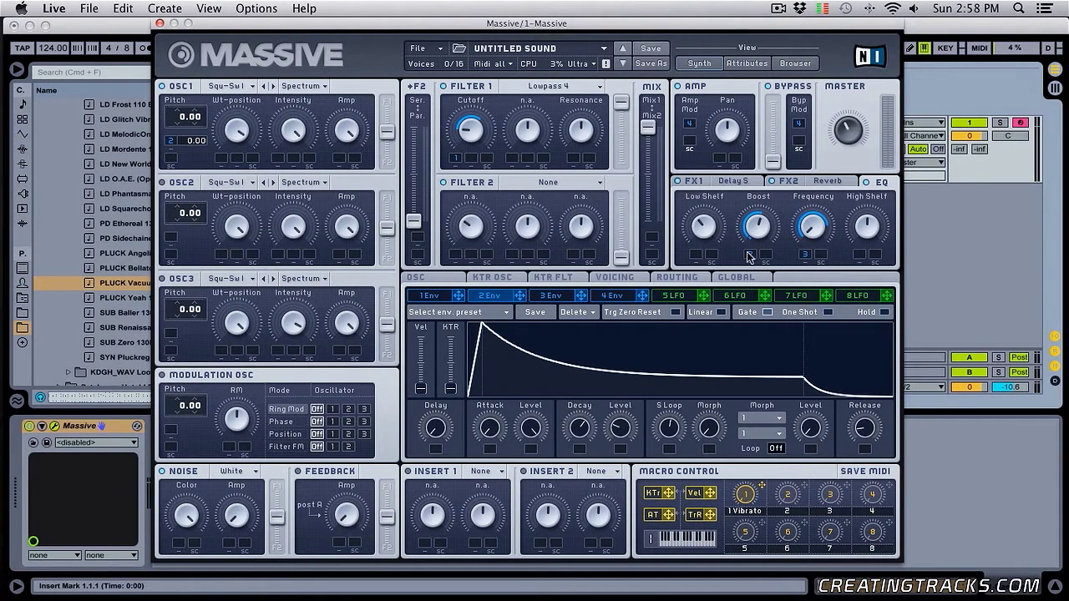
mouse_move(750, 249)
left_mouse_down()
mouse_move(761, 141)
mouse_move(760, 238)
left_mouse_up()
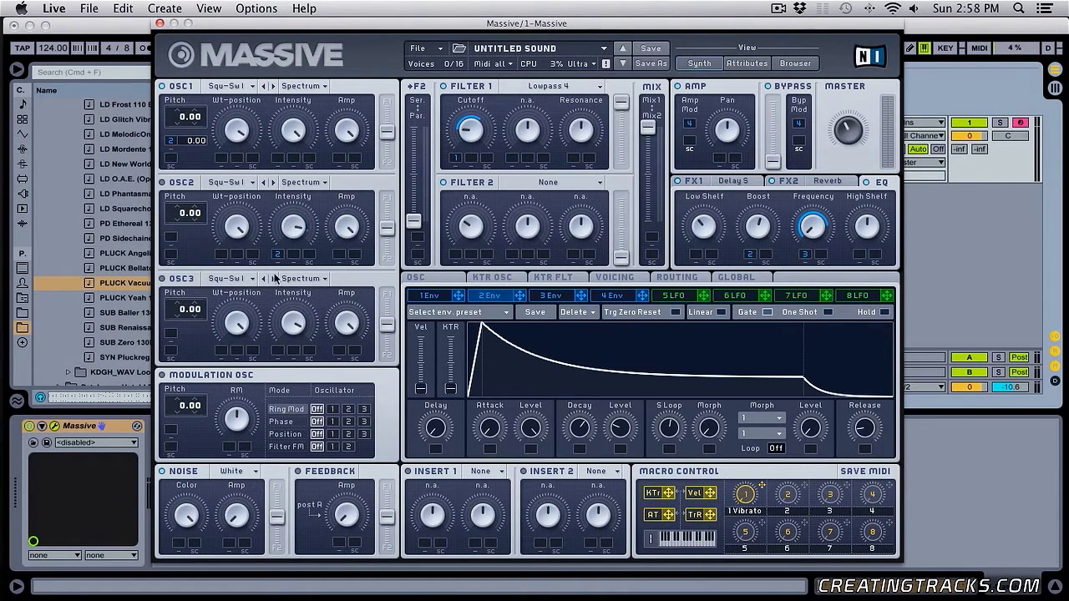
Step: Review the shapes of envelopes 1 to 4 one after another
left_click(547, 296)
left_click(615, 295)
left_click(428, 296)
left_click(484, 297)
left_click(548, 296)
left_click(600, 297)
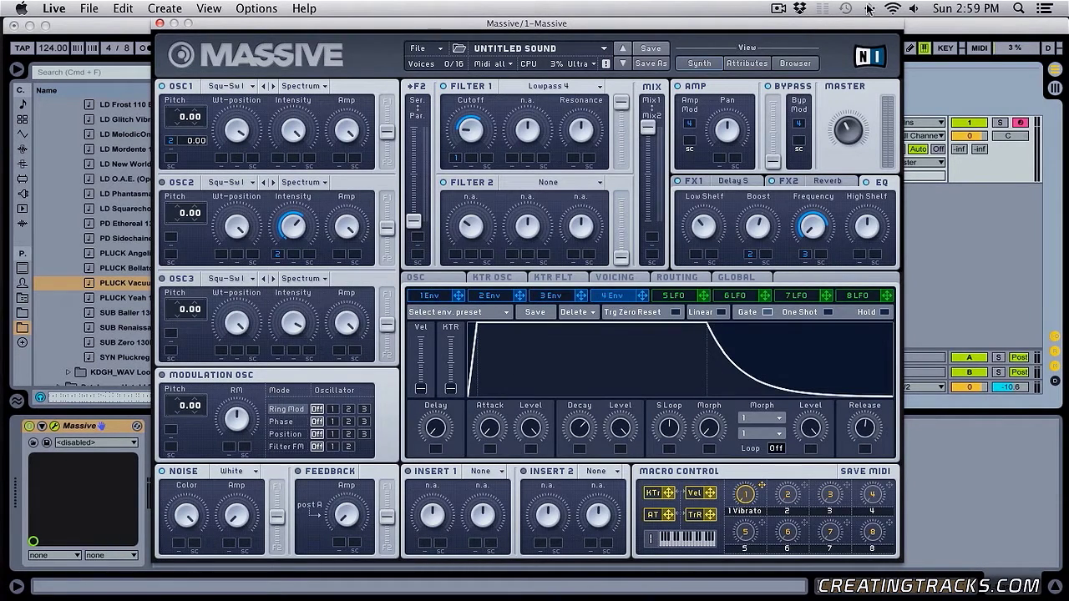